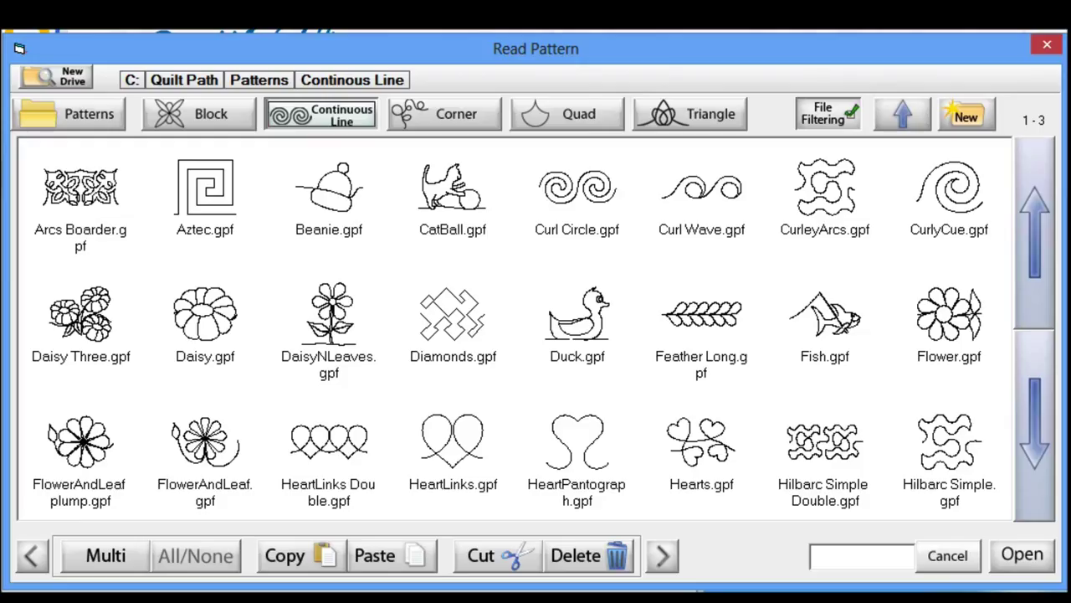
Step: Page to the last Continuous Line page and through four Block pages, then show the Corner patterns
left_click(1047, 424)
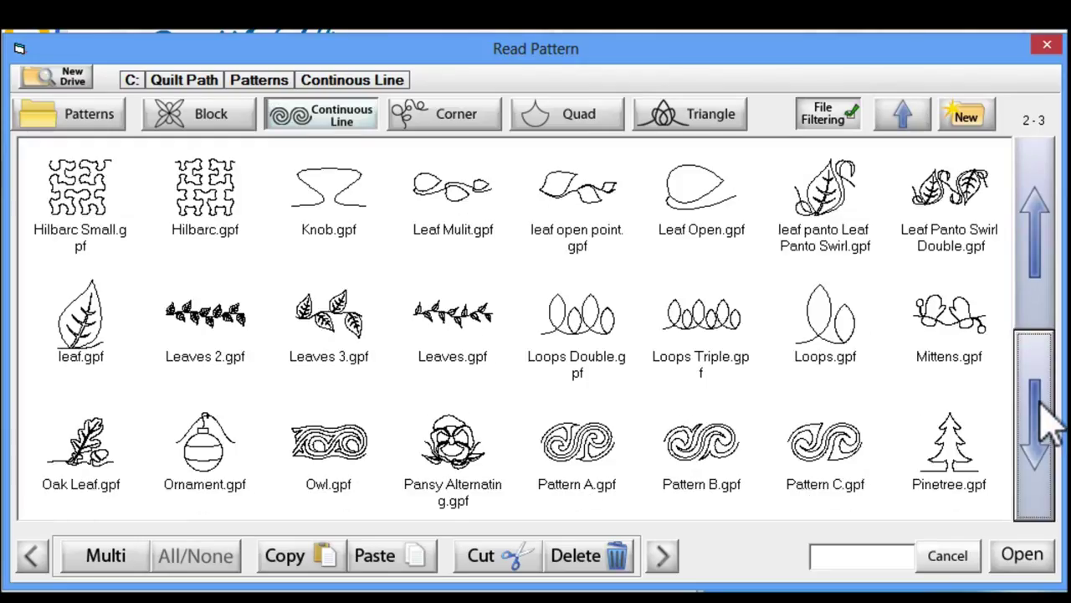
left_click(1048, 423)
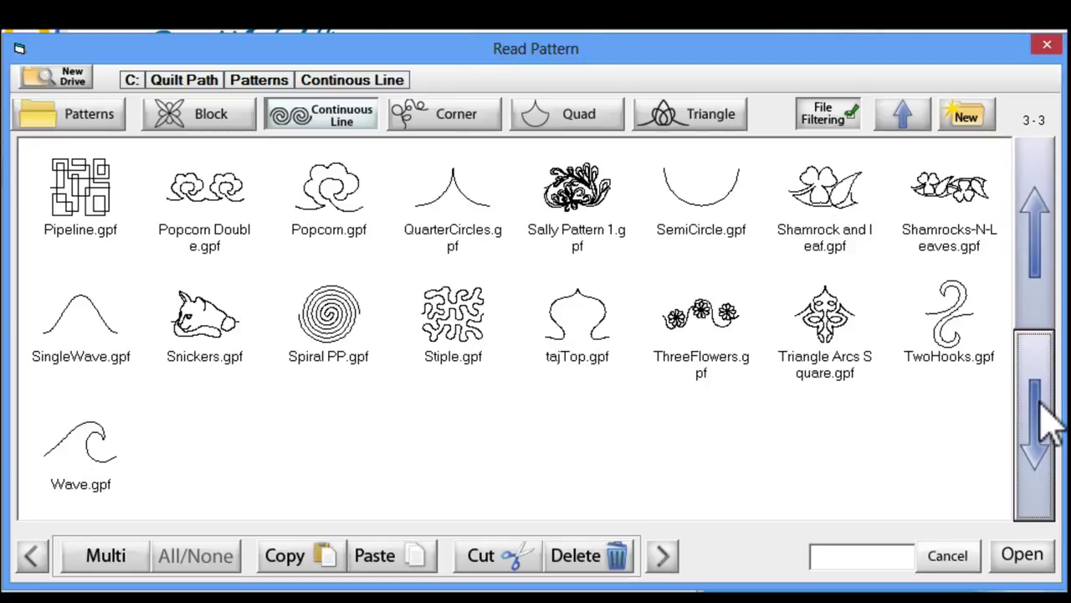
left_click(247, 127)
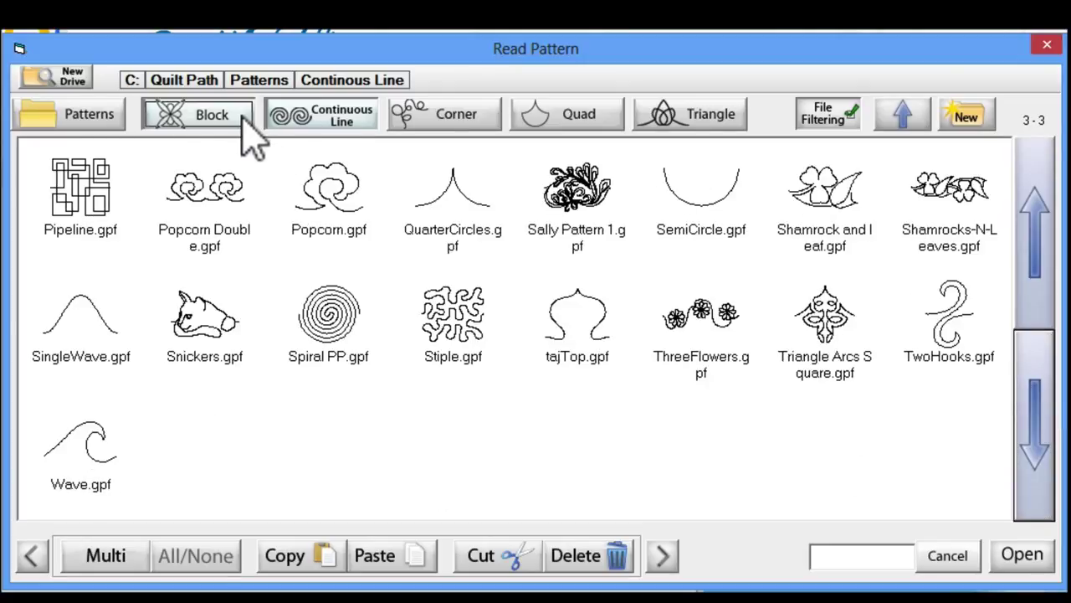
left_click(1056, 408)
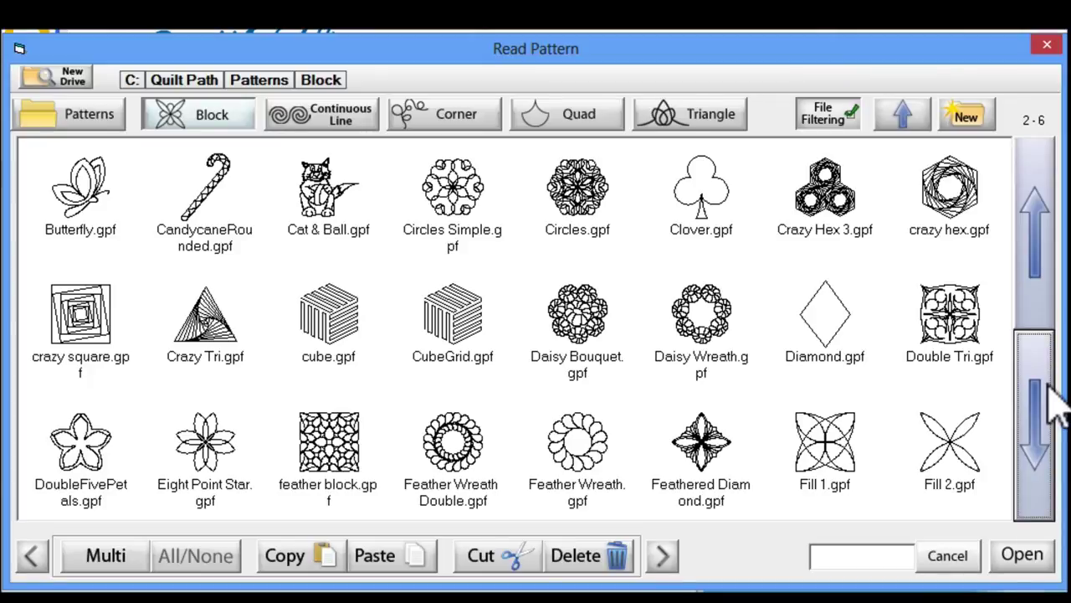
left_click(1056, 408)
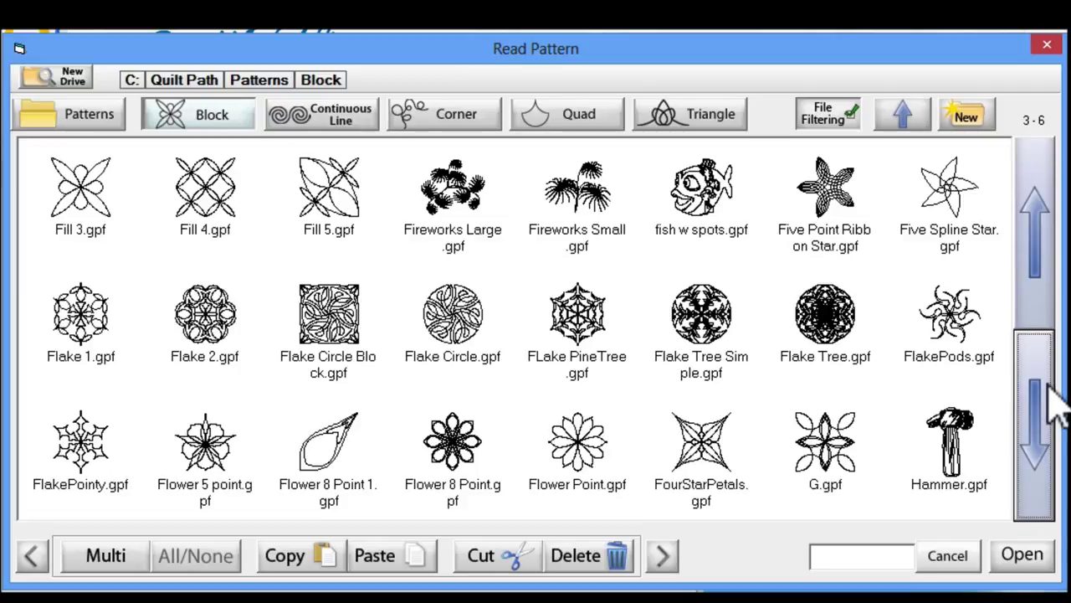
left_click(1056, 409)
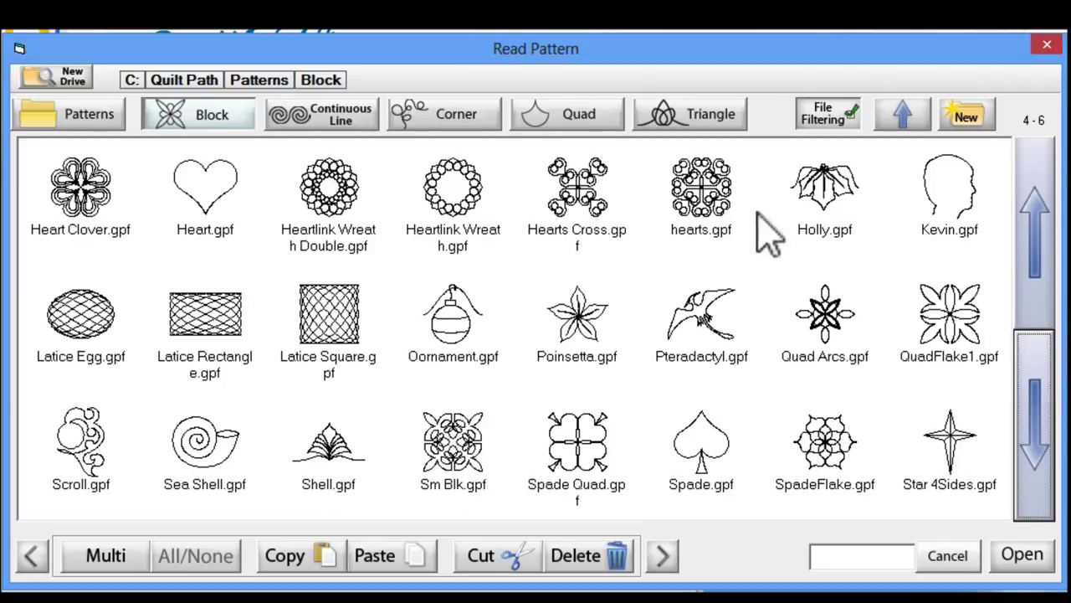
left_click(492, 125)
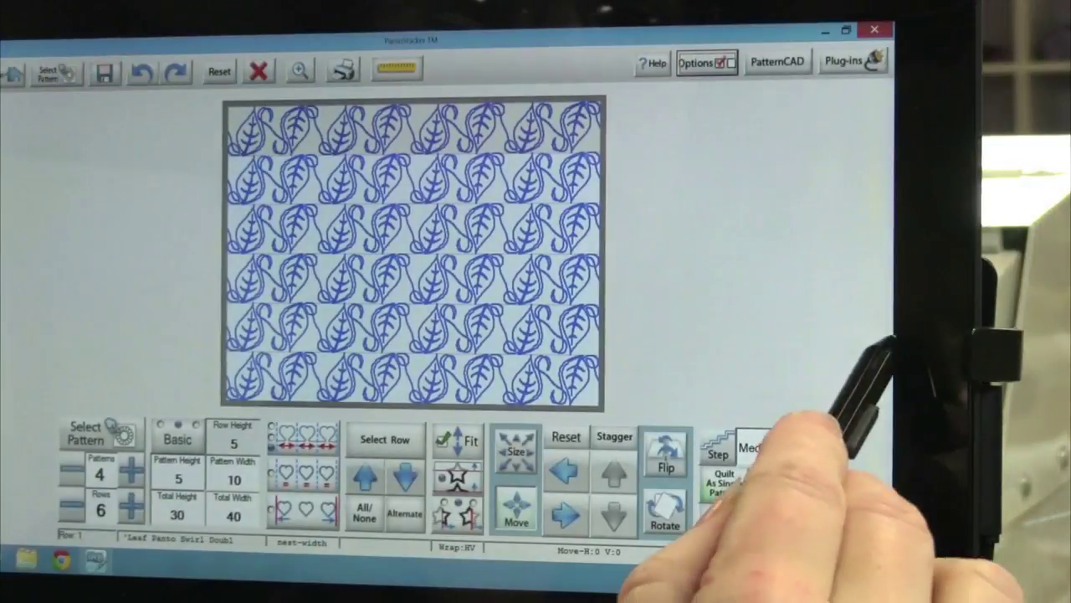
Step: Switch Airplane mode on in the Settings network pane to turn off Wi-Fi
left_click_drag(870, 343, 707, 373)
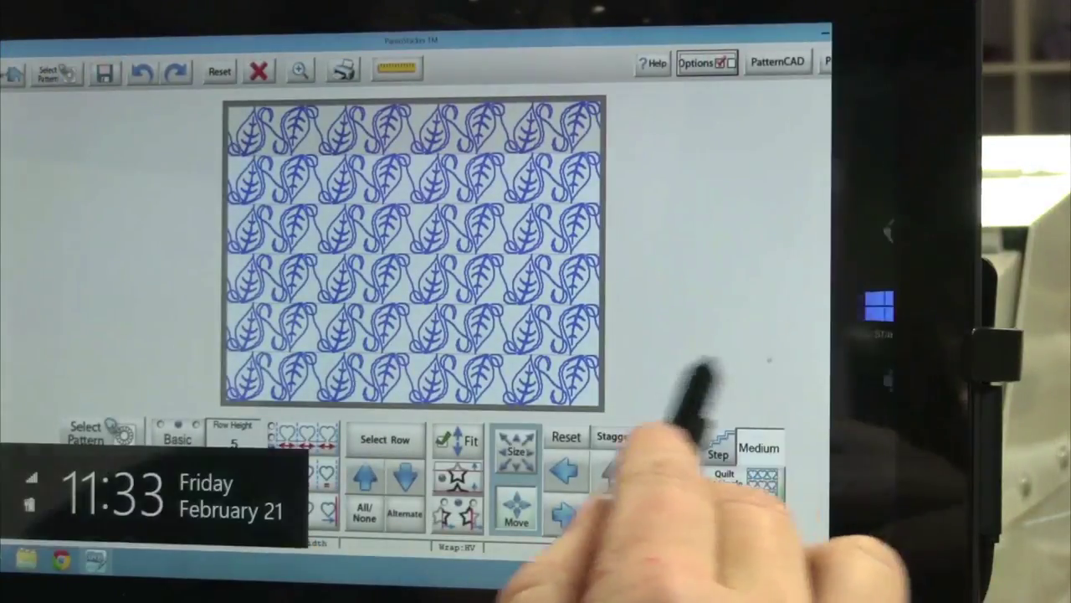
left_click(861, 458)
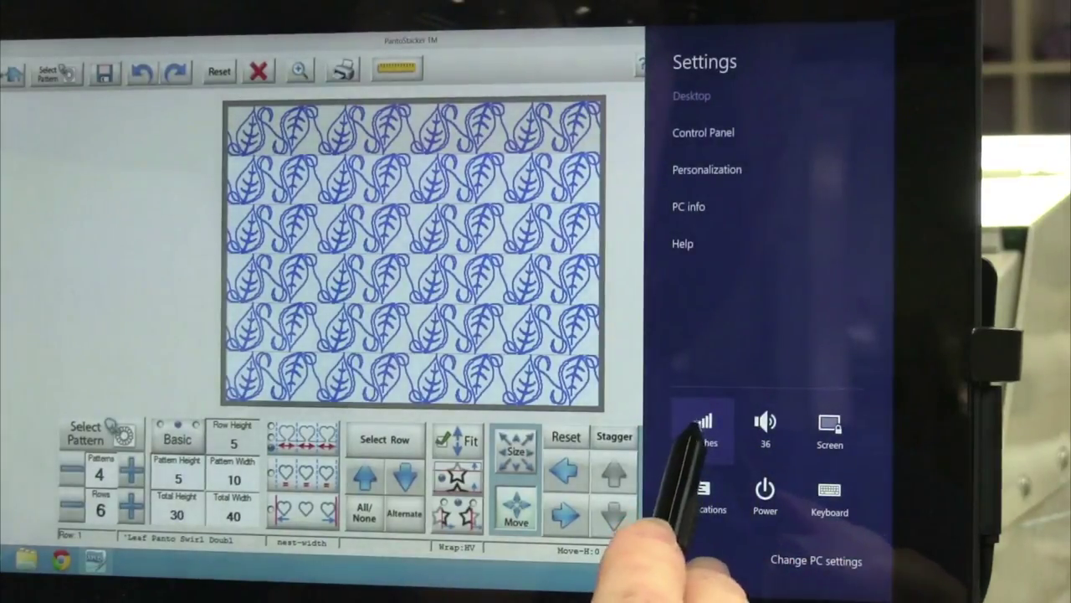
left_click(703, 422)
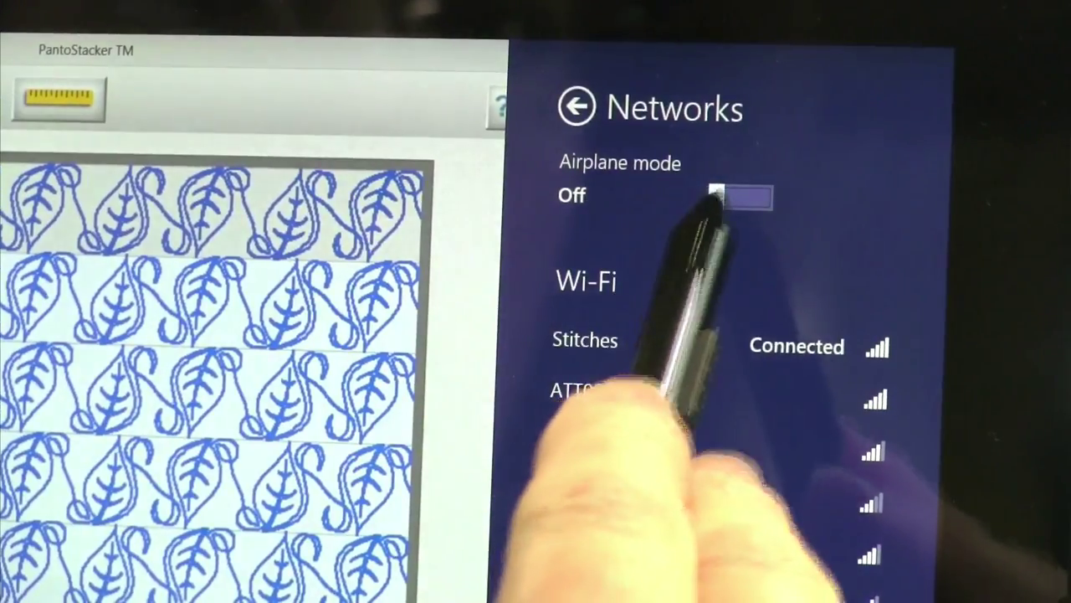
left_click_drag(801, 111, 861, 107)
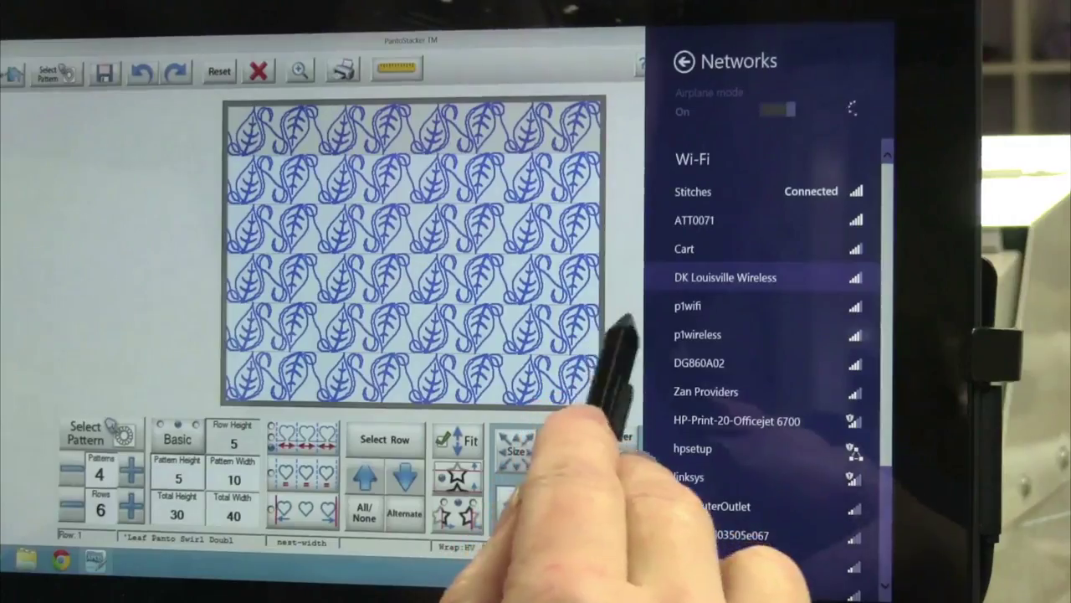
left_click(626, 318)
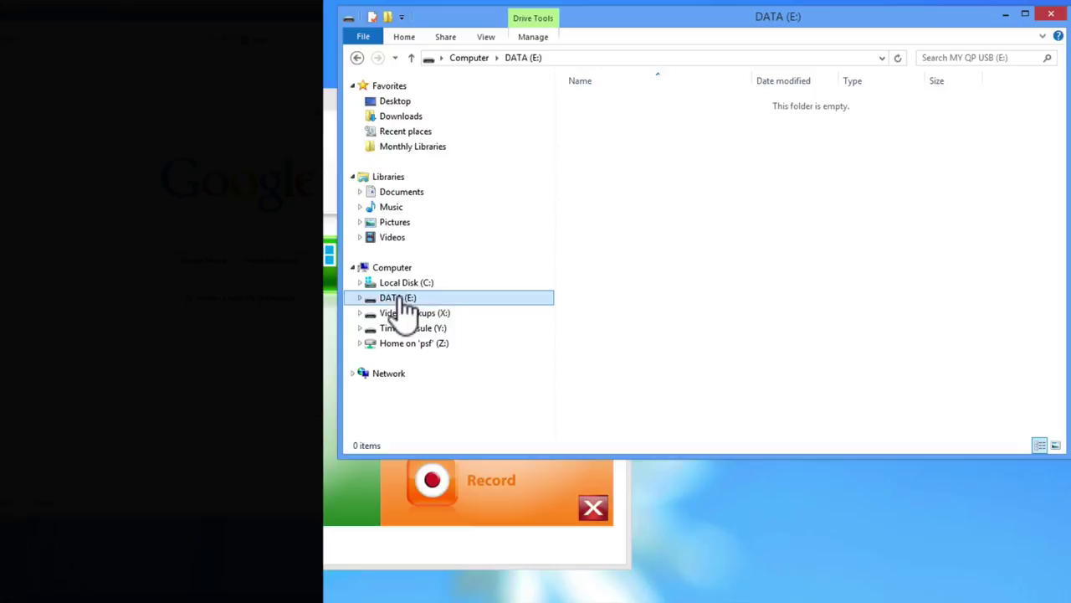
Step: Rename the DATA (E:) USB drive to 'My QP USB'
right_click(405, 299)
left_click(468, 537)
type("My QP USB")
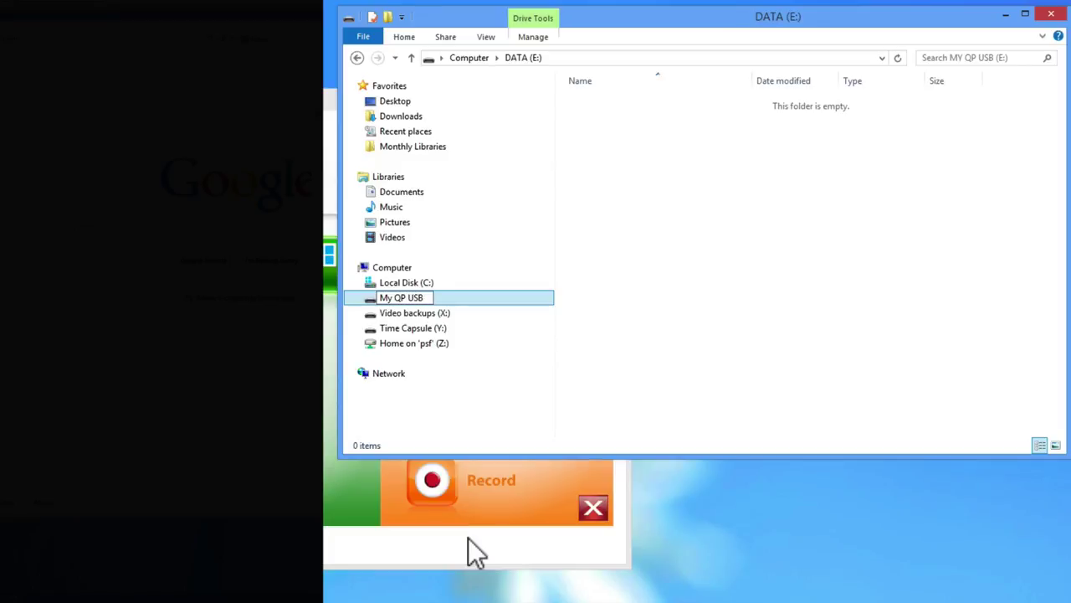
key("Return")
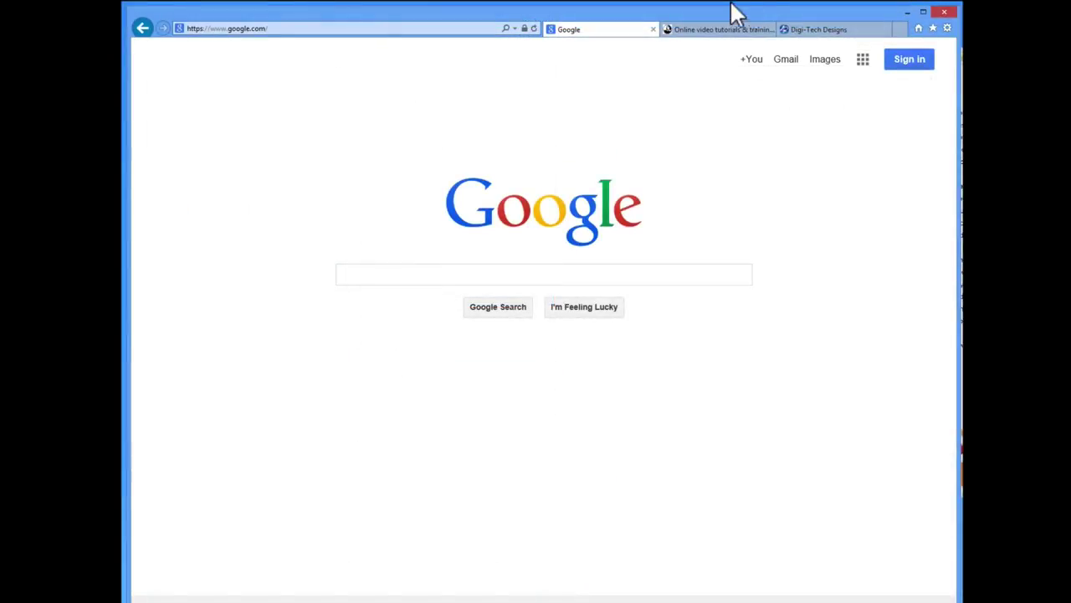
Step: Browse the Windows (22) software courses on lynda.com, then go to the Digi-Tech Designs site
left_click(716, 30)
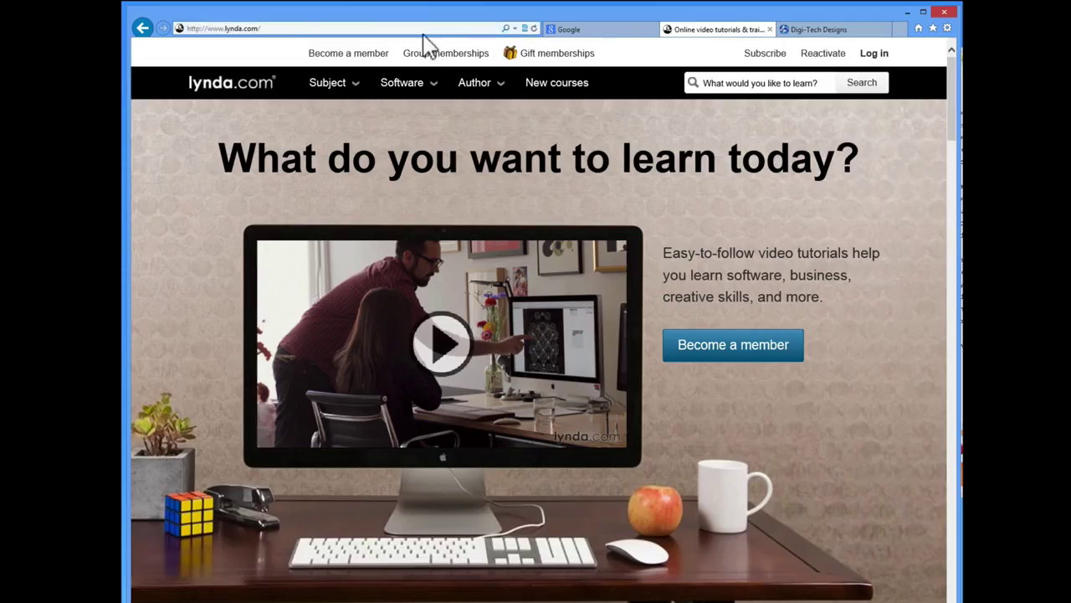
left_click(404, 86)
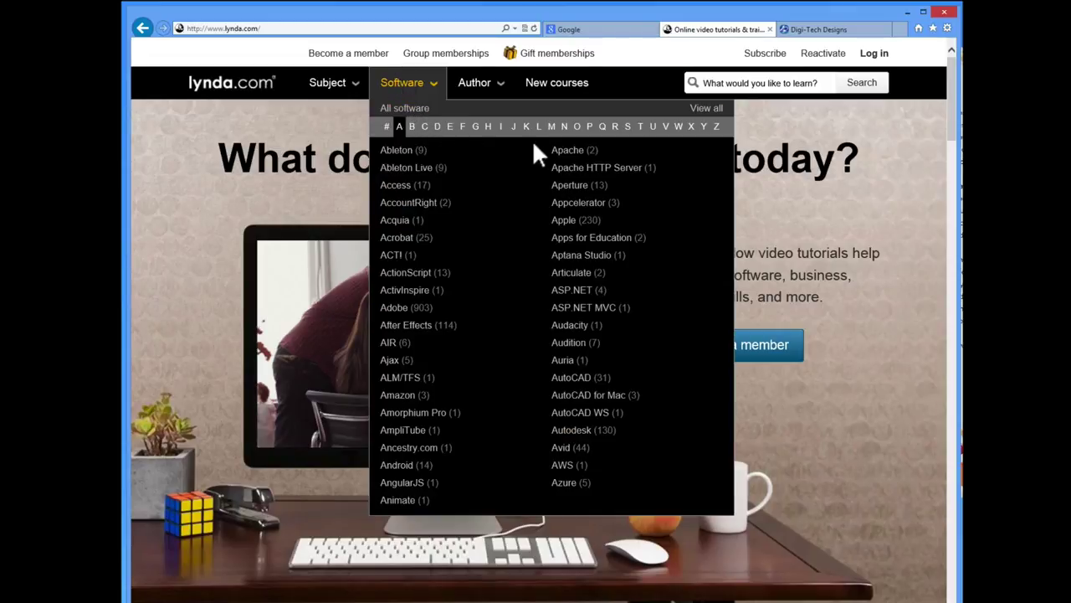
left_click(679, 127)
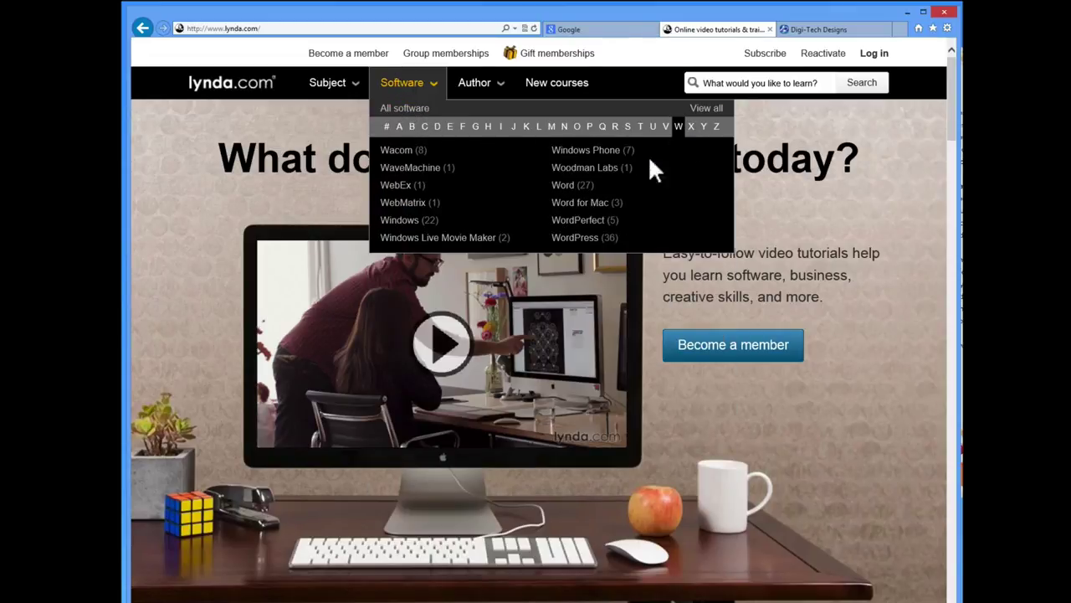
left_click(414, 224)
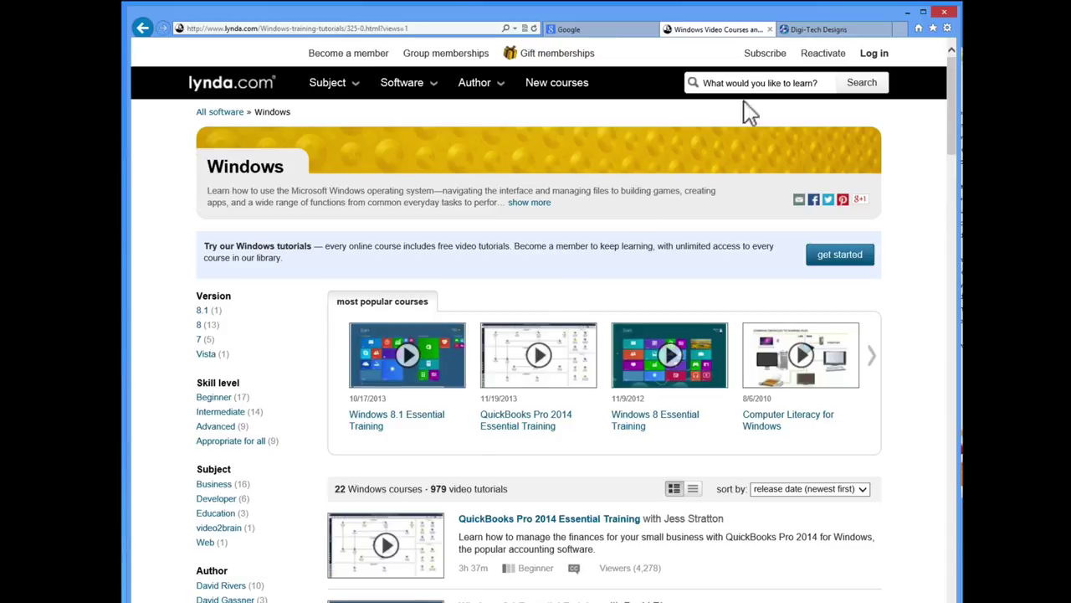
left_click(824, 34)
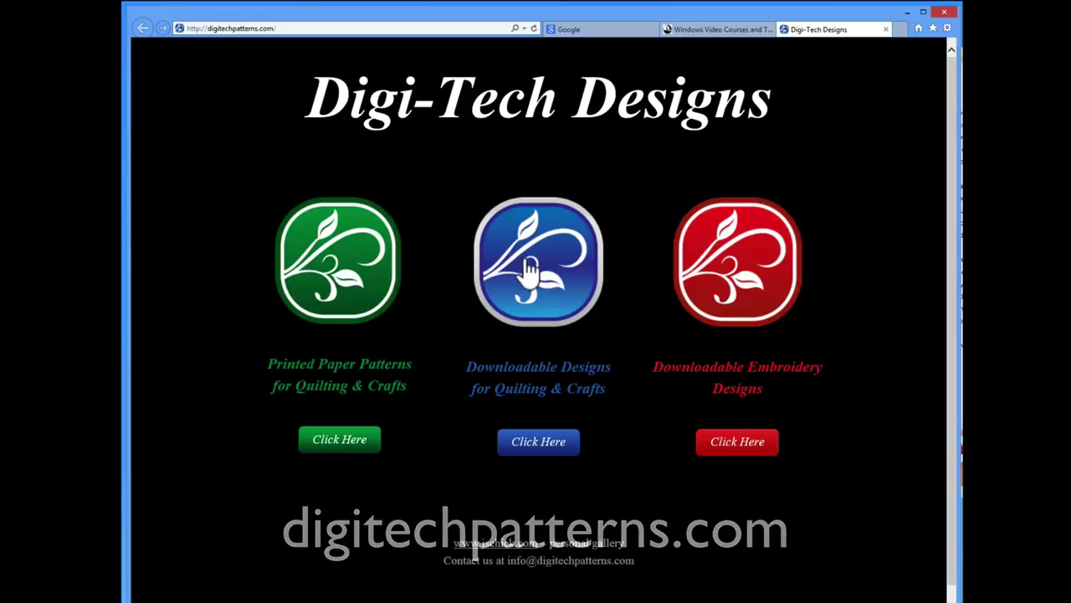
Step: Enter the Downloadable Designs store and bring up the Patterns by Designer, Designers A–C list
left_click(519, 279)
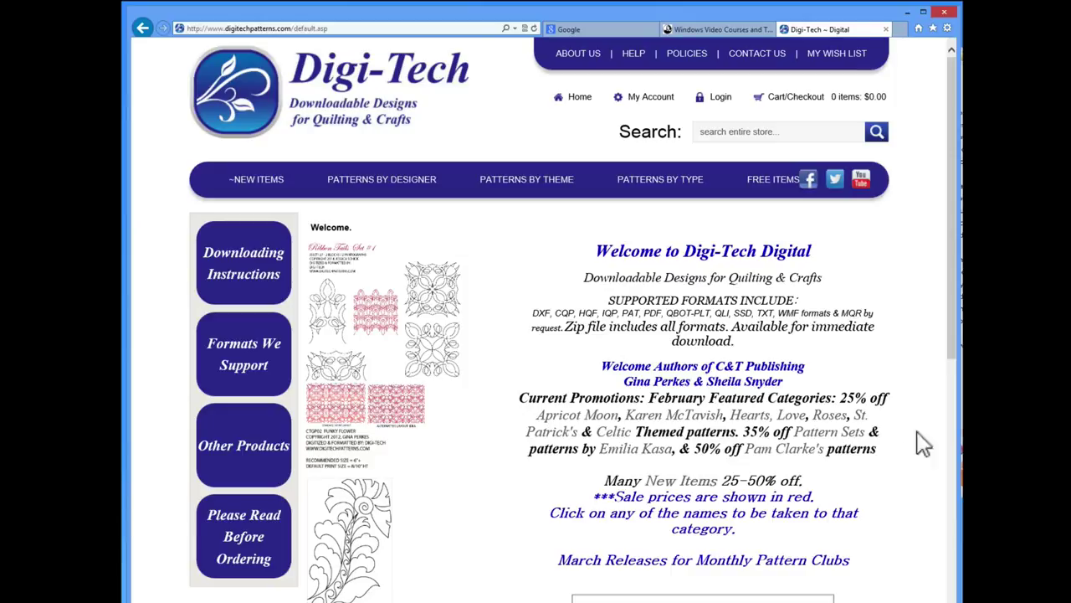
mouse_move(402, 188)
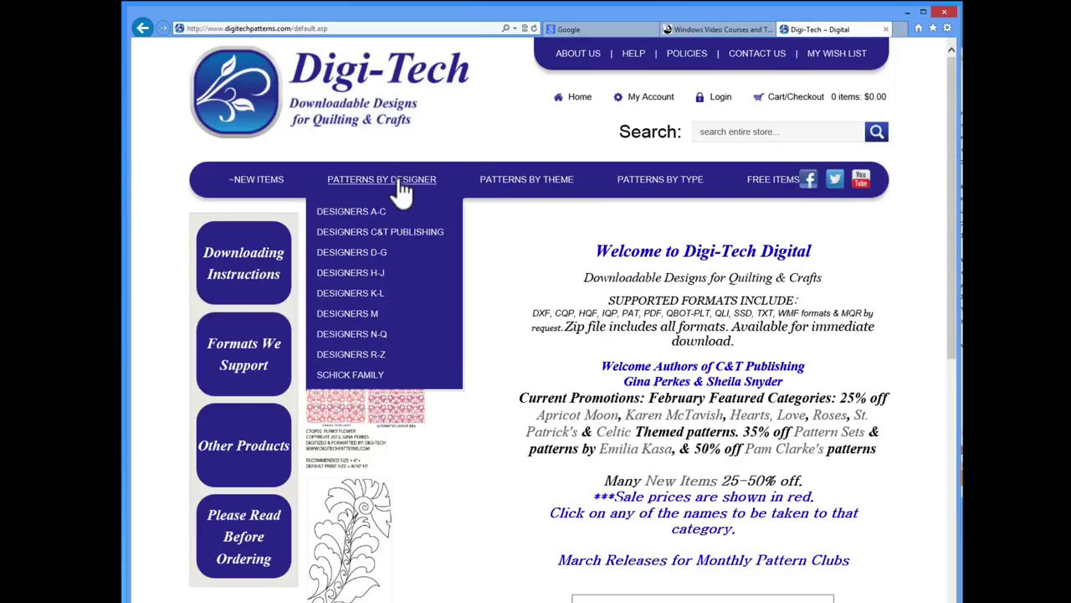
mouse_move(372, 217)
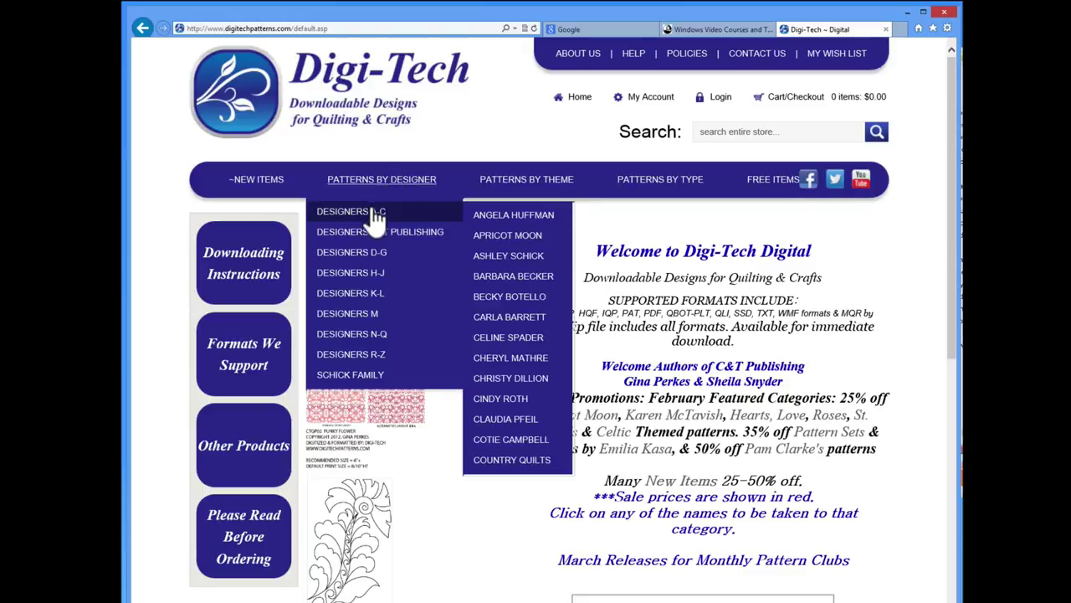
Step: Open the first A–C designer's listing and the Candy Corner P2P Pantograph product page
left_click(513, 219)
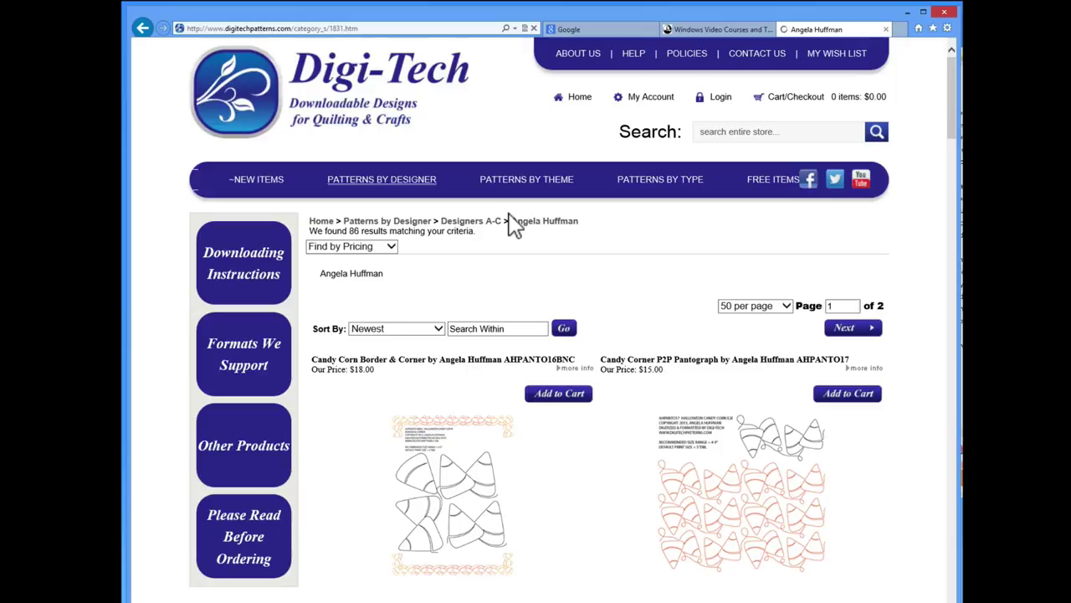
left_click(807, 505)
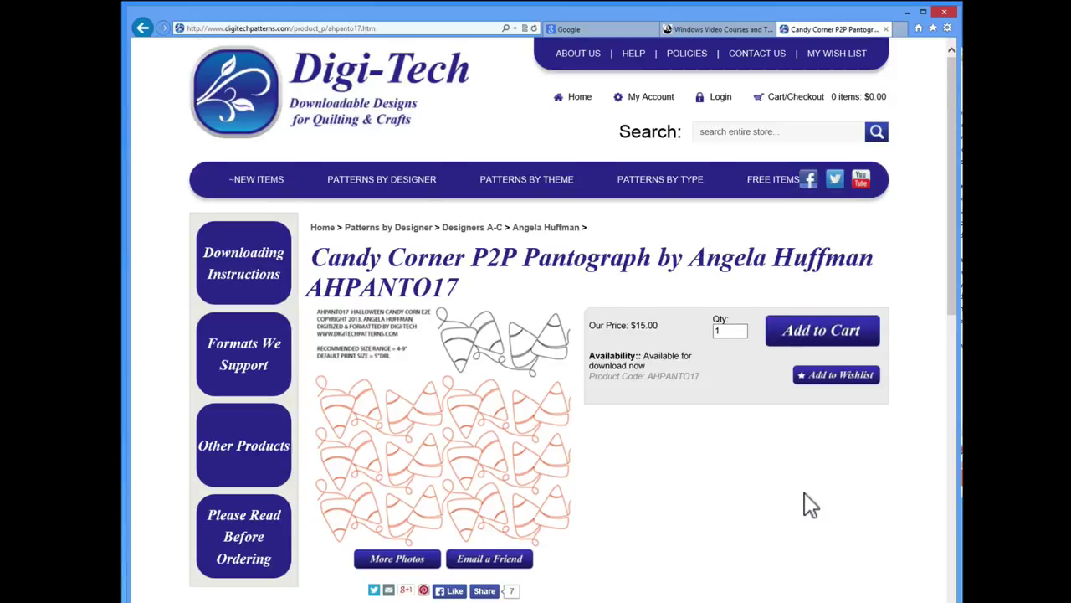
scroll(804, 494, "down", 3)
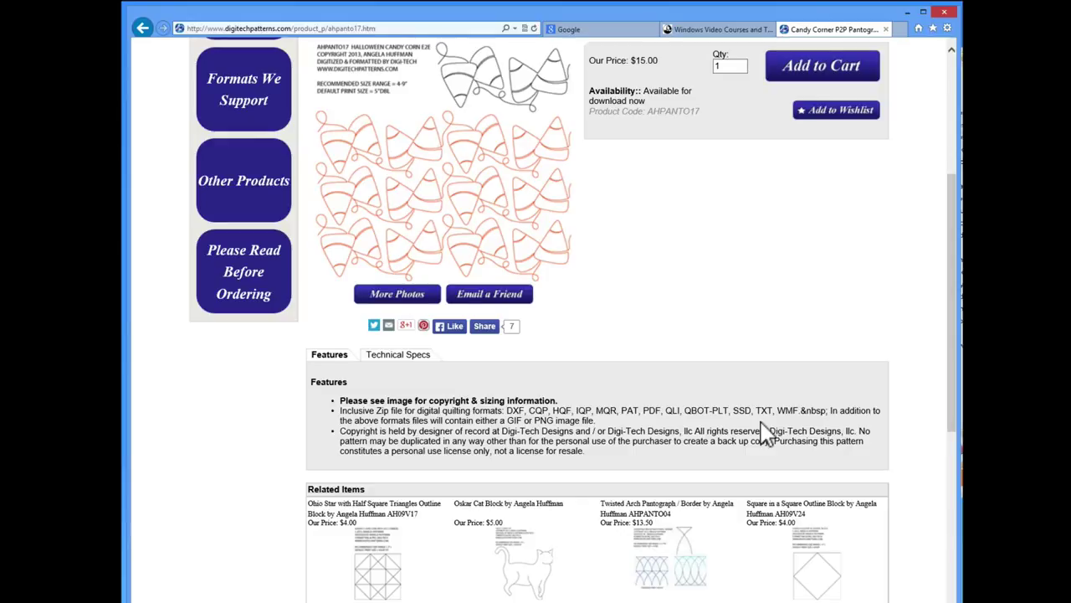
scroll(765, 437, "up", 2)
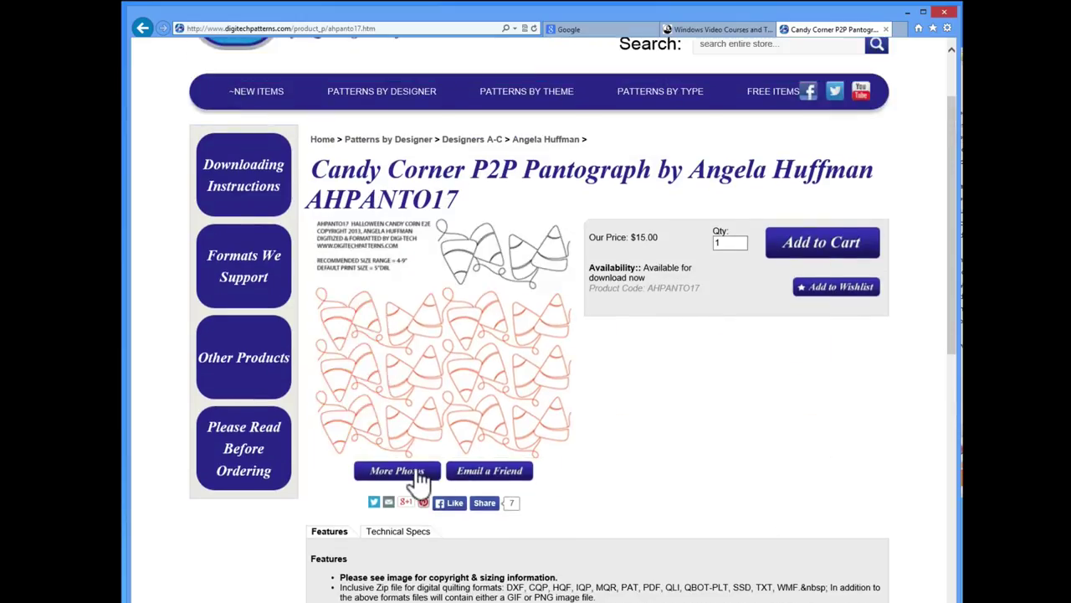
Step: View the Candy Corner pattern's extra photos, close the lightbox, and return to the page top
left_click(416, 472)
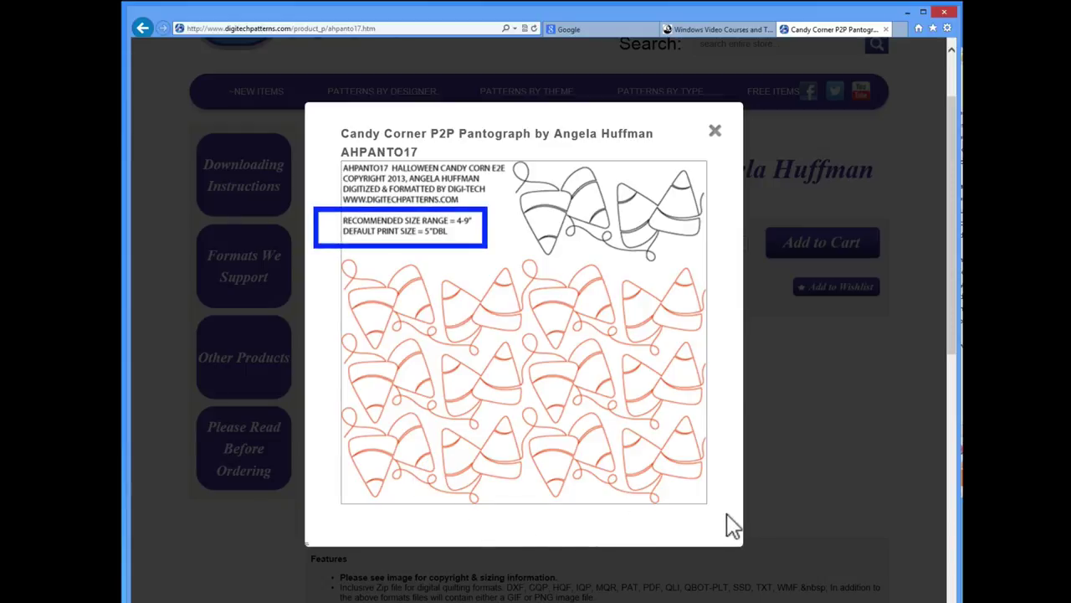
left_click(715, 136)
scroll(717, 144, "up", 1)
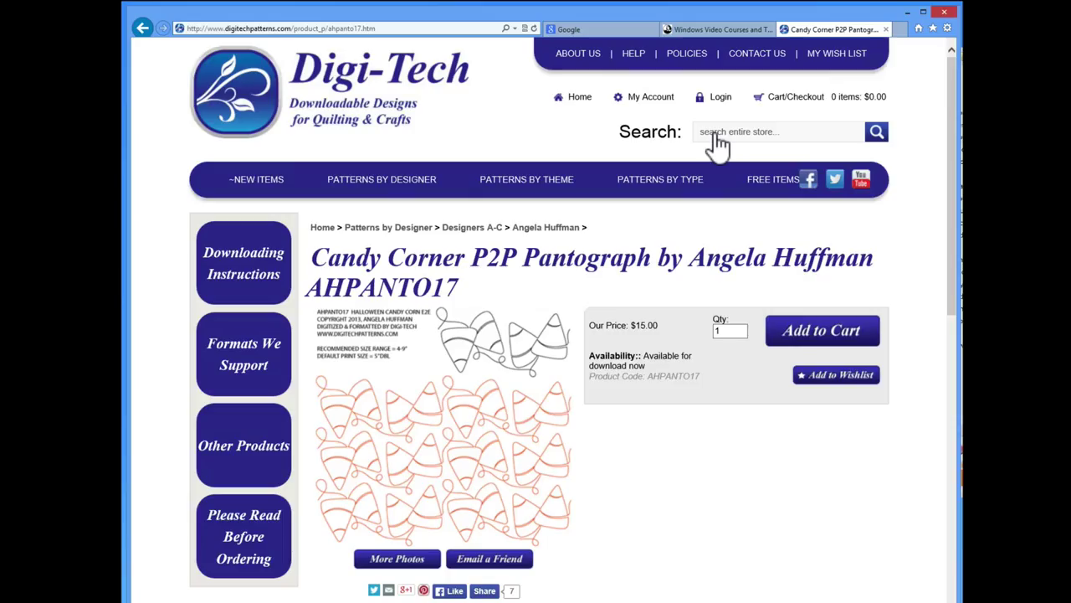
Step: Go to FREE ITEMS and download the JS212 Abstract Block #212 zip file
left_click(764, 182)
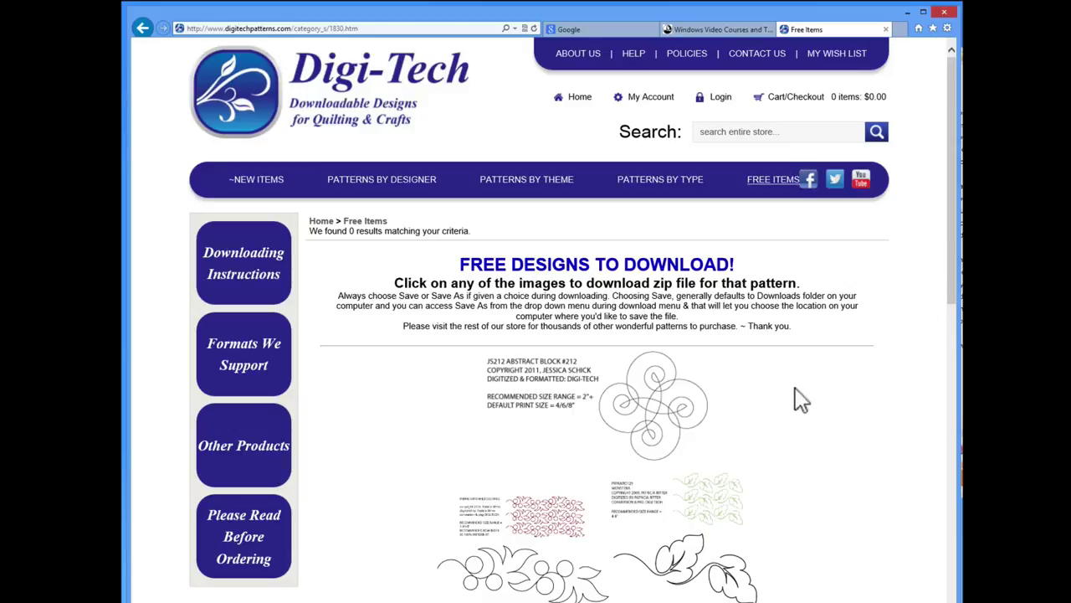
left_click(661, 406)
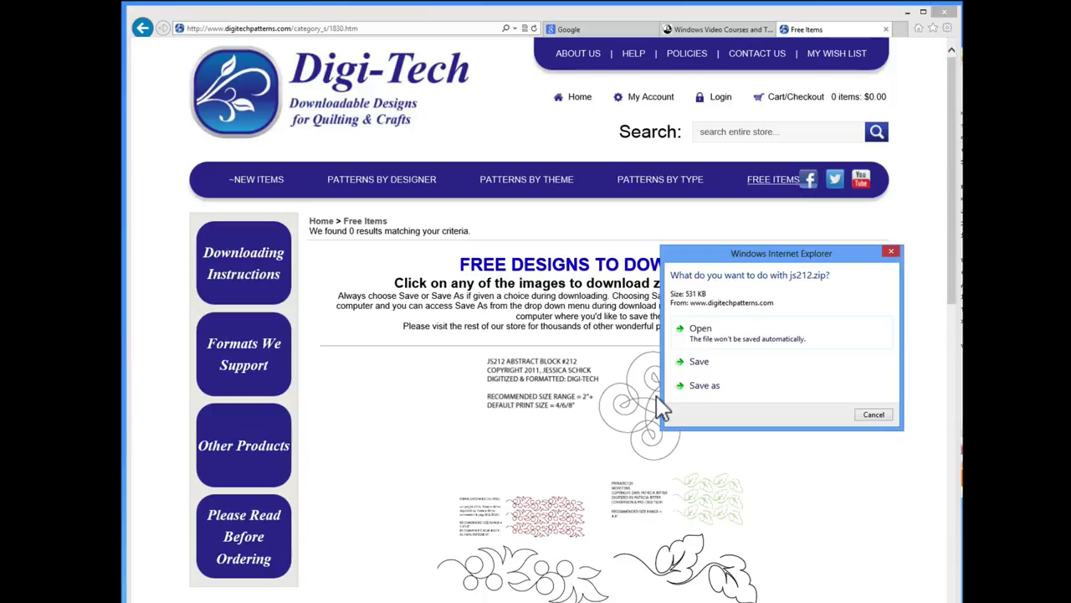
Step: Save As into a new Documents folder named 'Purchased QP Patterns'
left_click(727, 387)
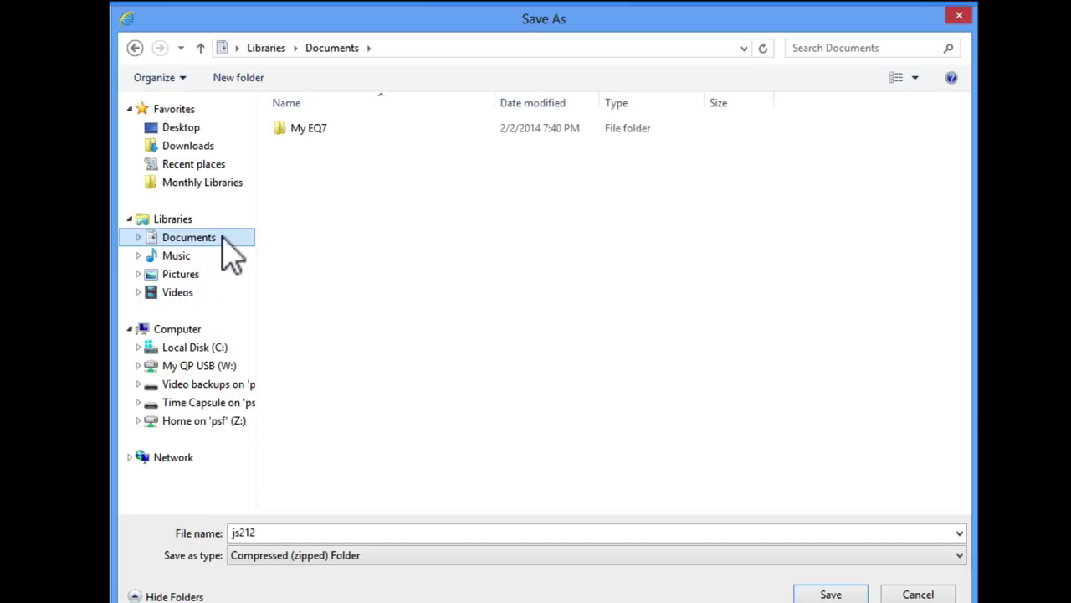
left_click(237, 77)
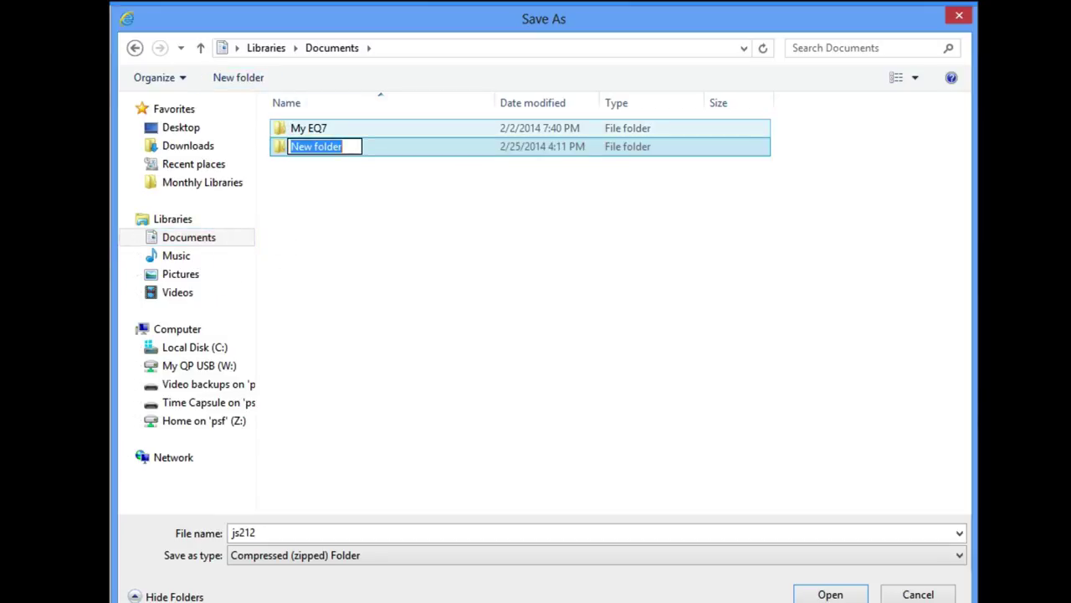
type("Purchased ")
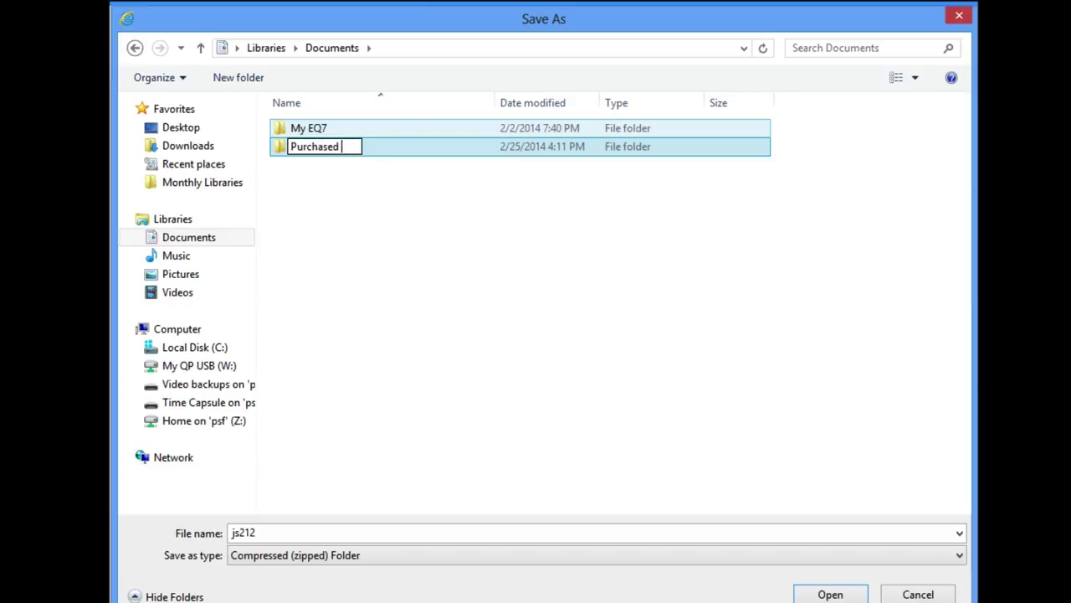
type("QP Patterns")
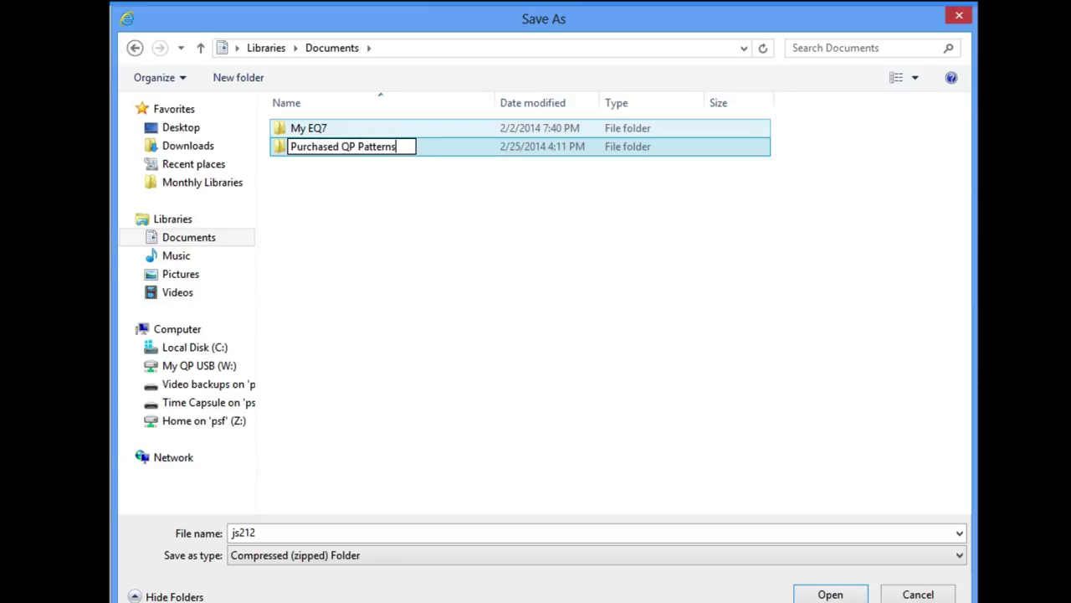
key("Return")
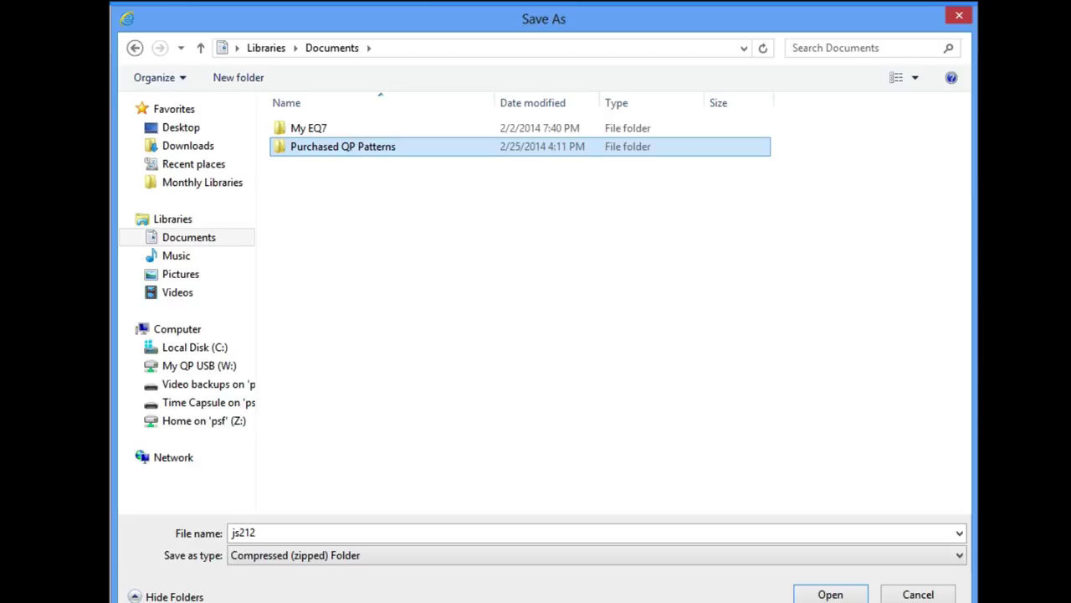
left_click(860, 596)
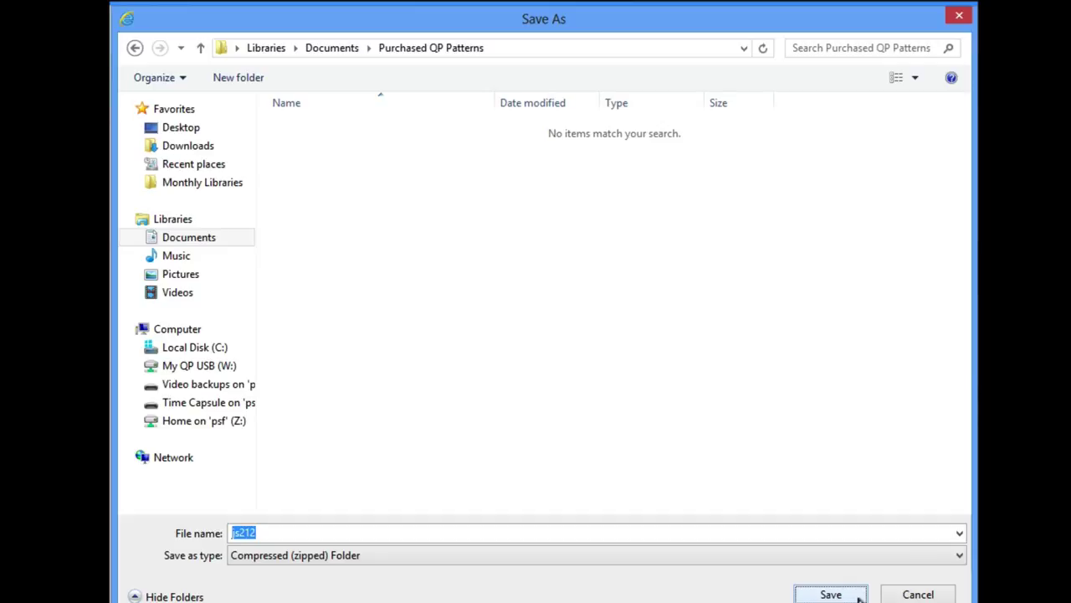
Step: Save js212.zip into Purchased QP Patterns and open its folder once downloaded
left_click(831, 595)
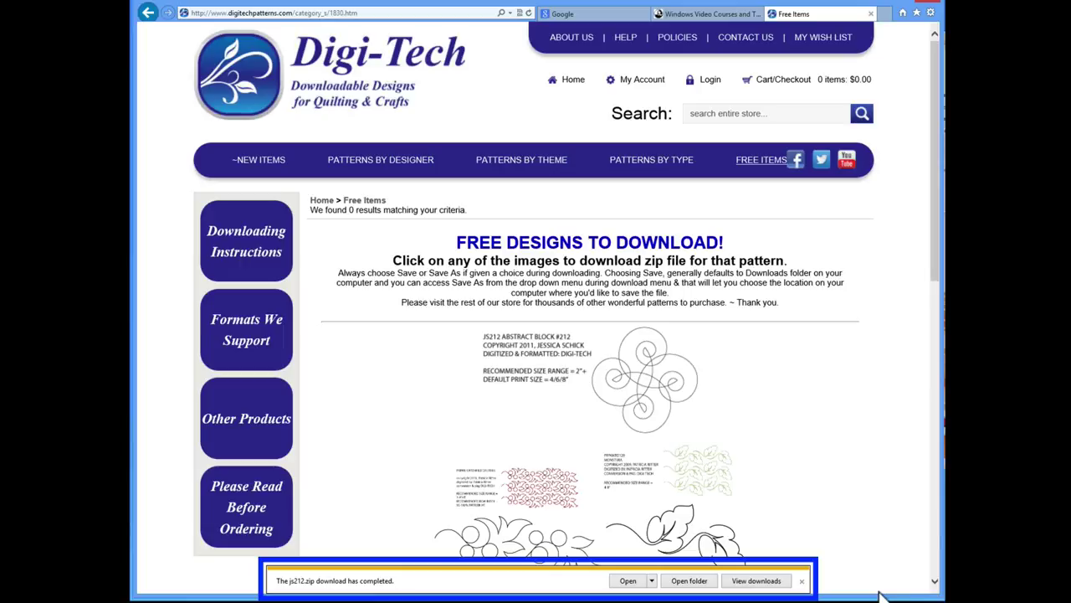
left_click(688, 580)
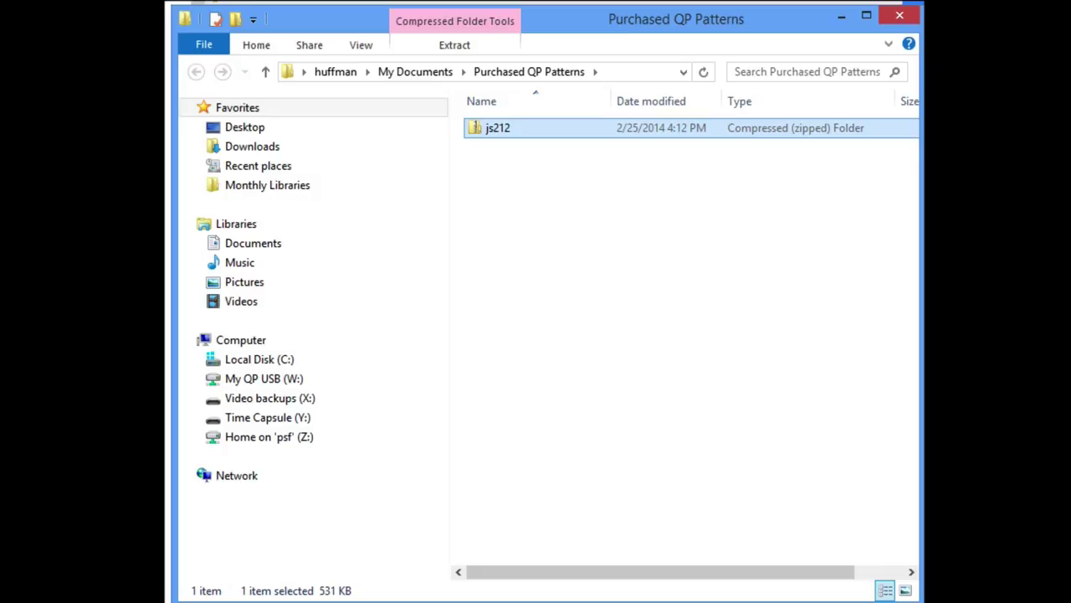
Step: Extract all of js212.zip into the default js212 folder
right_click(682, 132)
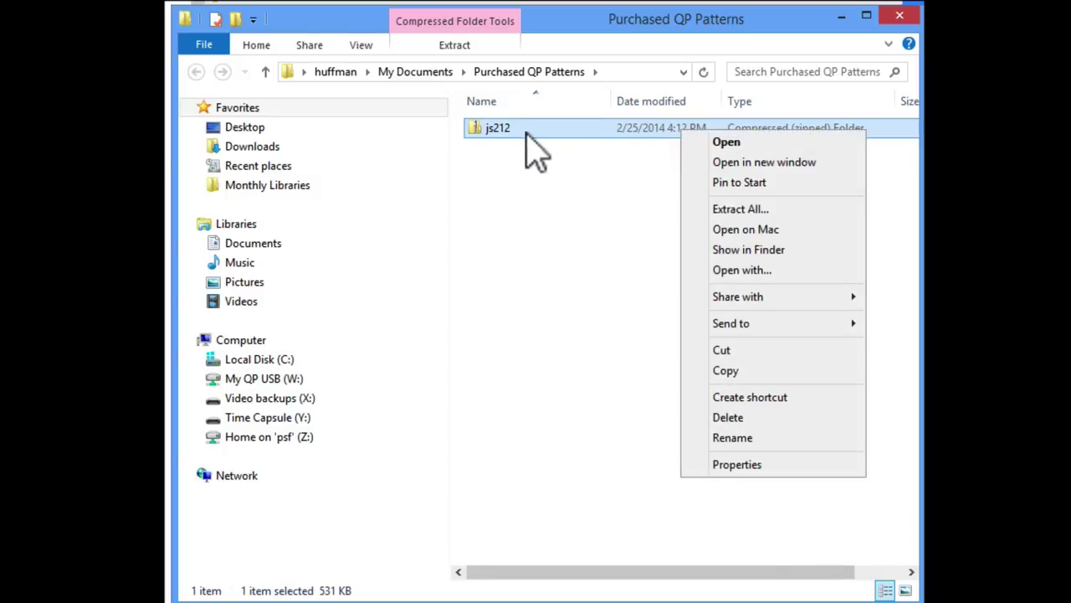
left_click(787, 214)
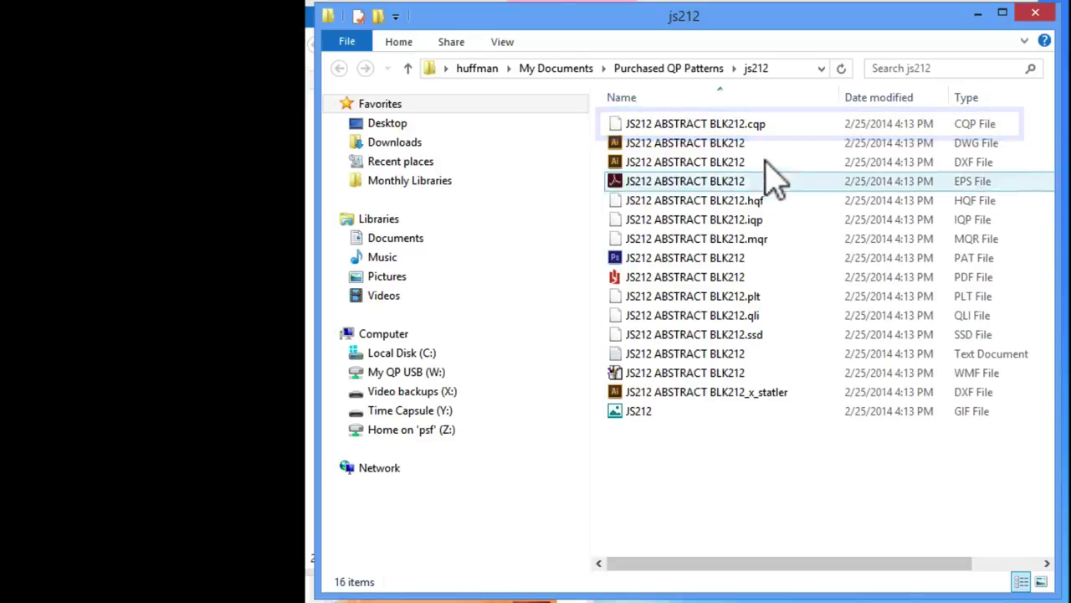
Step: Copy the 16.5 KB JS212 ABSTRACT BLK212.cqp file from the js212 folder
left_click(762, 124)
right_click(764, 128)
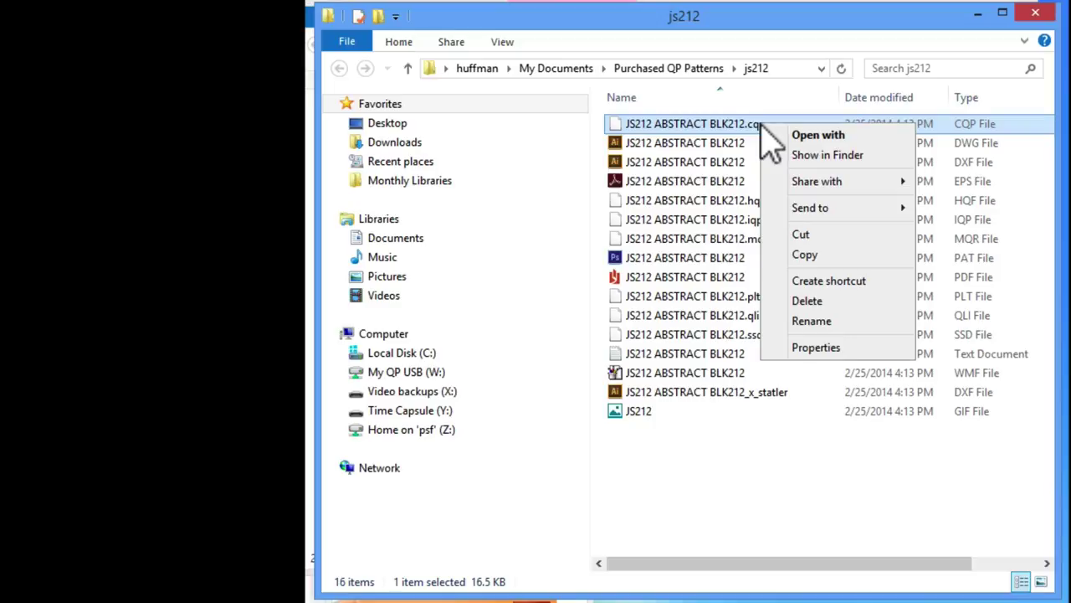
left_click(831, 257)
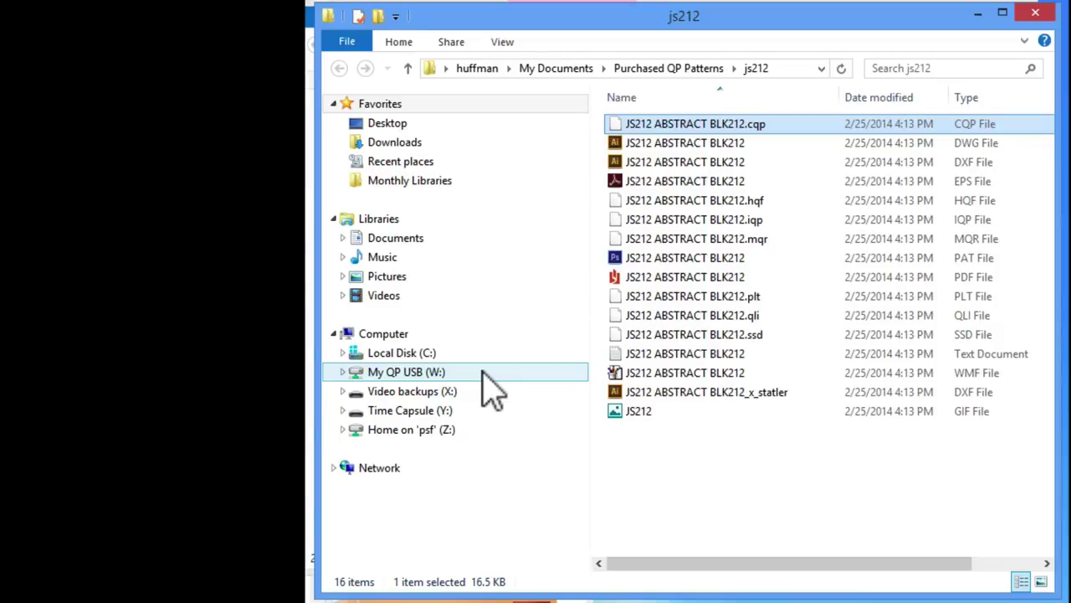
Step: Create a new folder named 'Patterns to Import' on the My QP USB drive
left_click(451, 374)
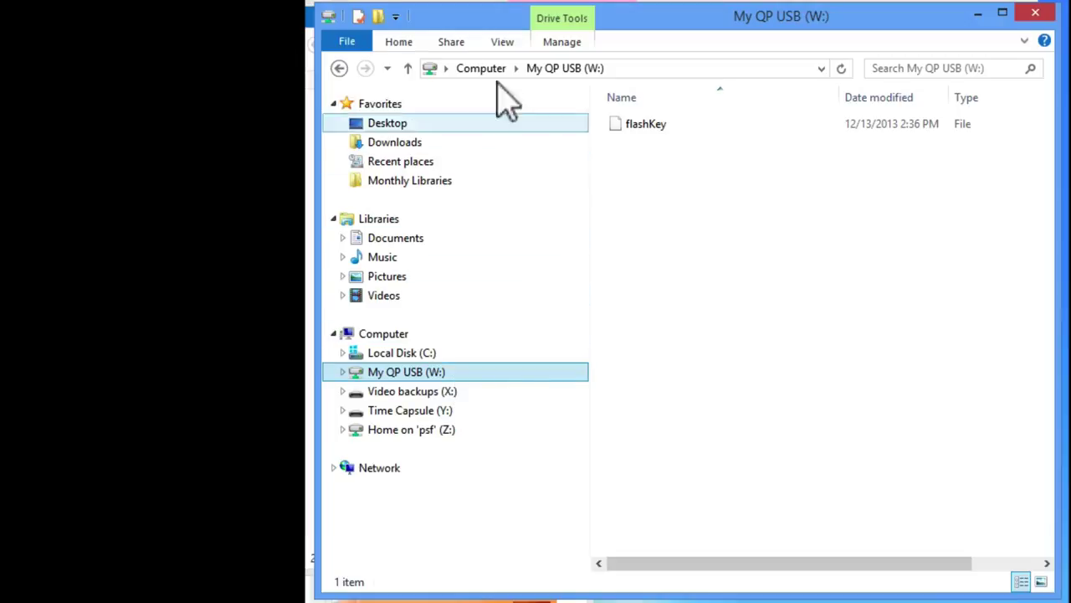
left_click(378, 16)
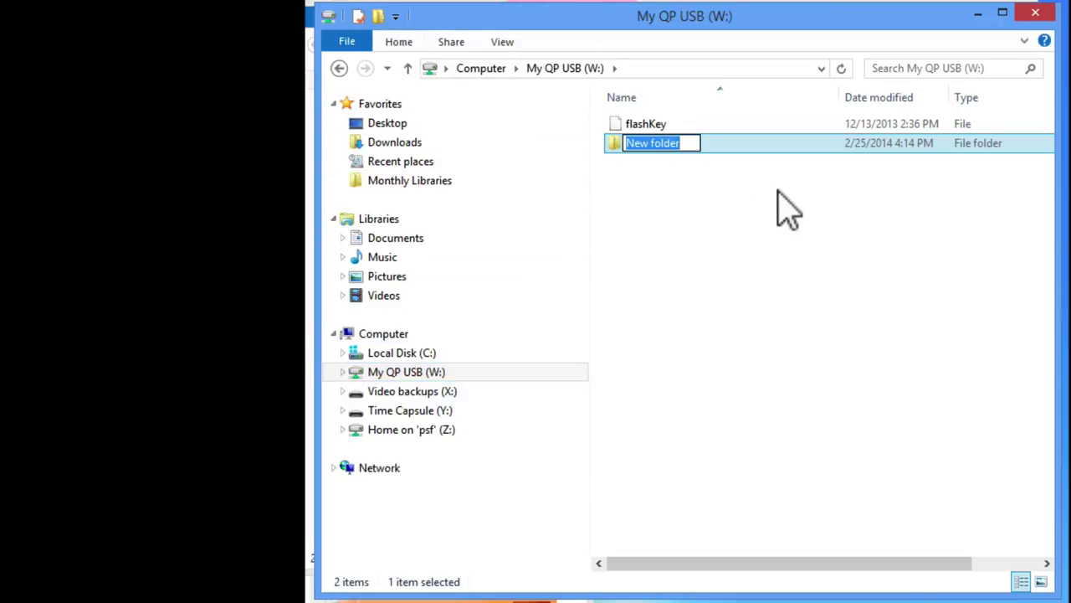
type("Patte")
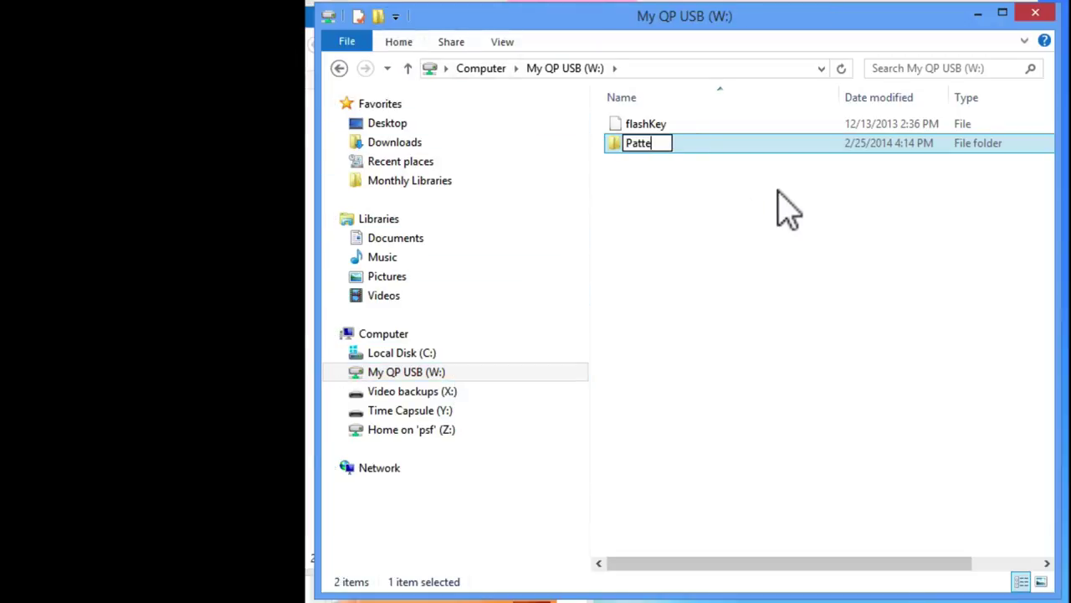
type("rns to Import")
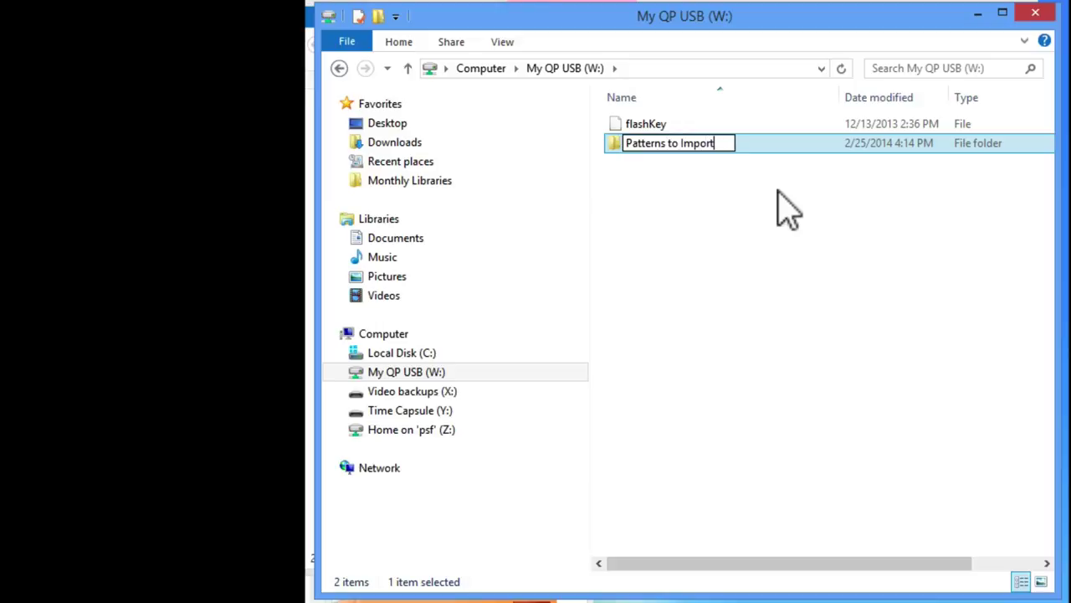
key("Return")
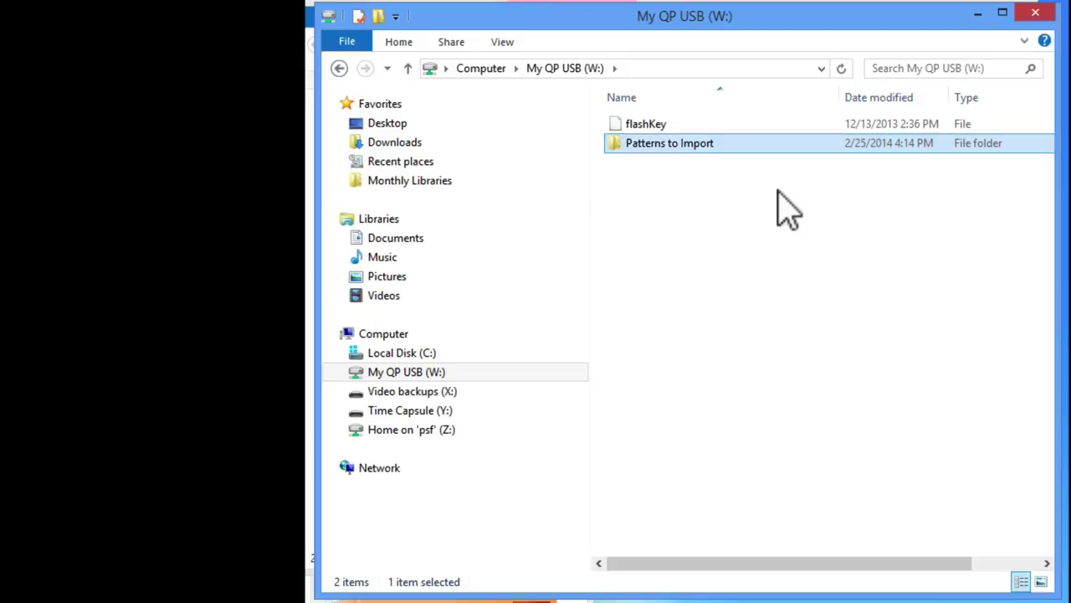
Step: Paste JS212 ABSTRACT BLK212.cqp into the Patterns to Import folder
double_click(682, 145)
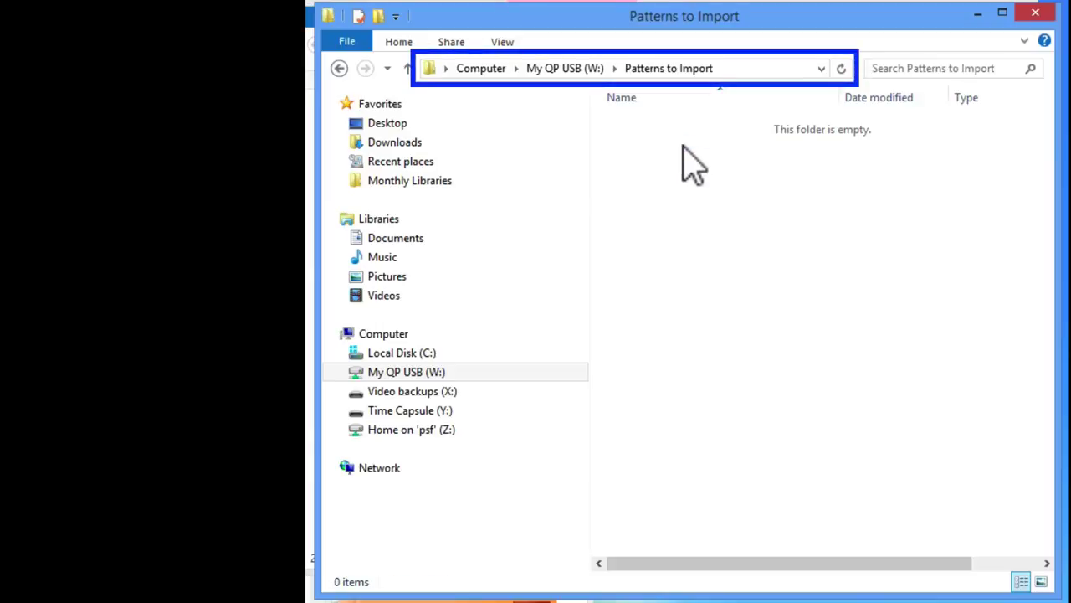
right_click(691, 234)
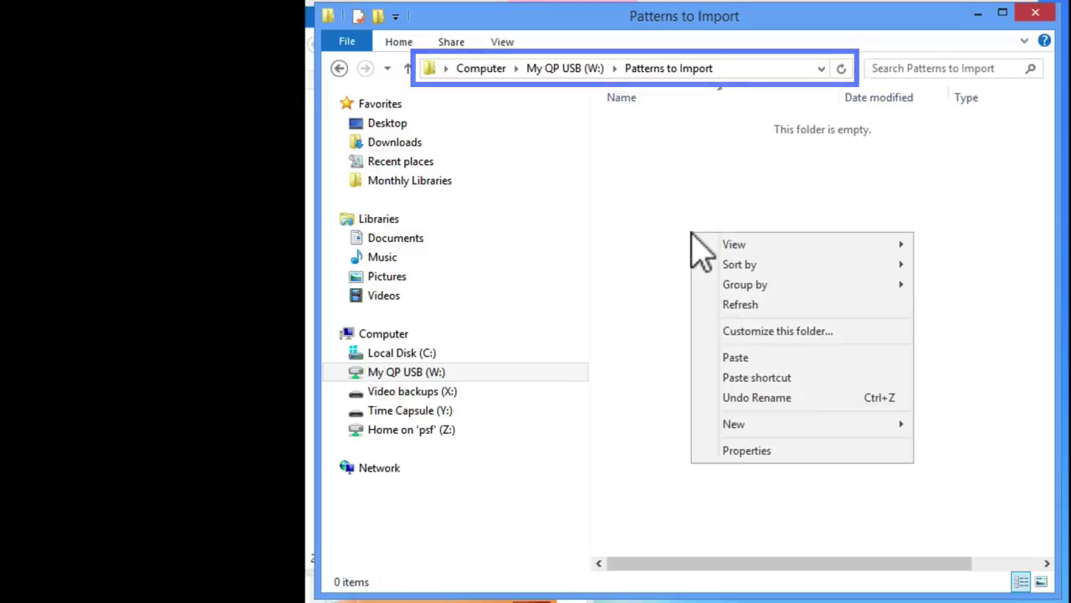
left_click(768, 358)
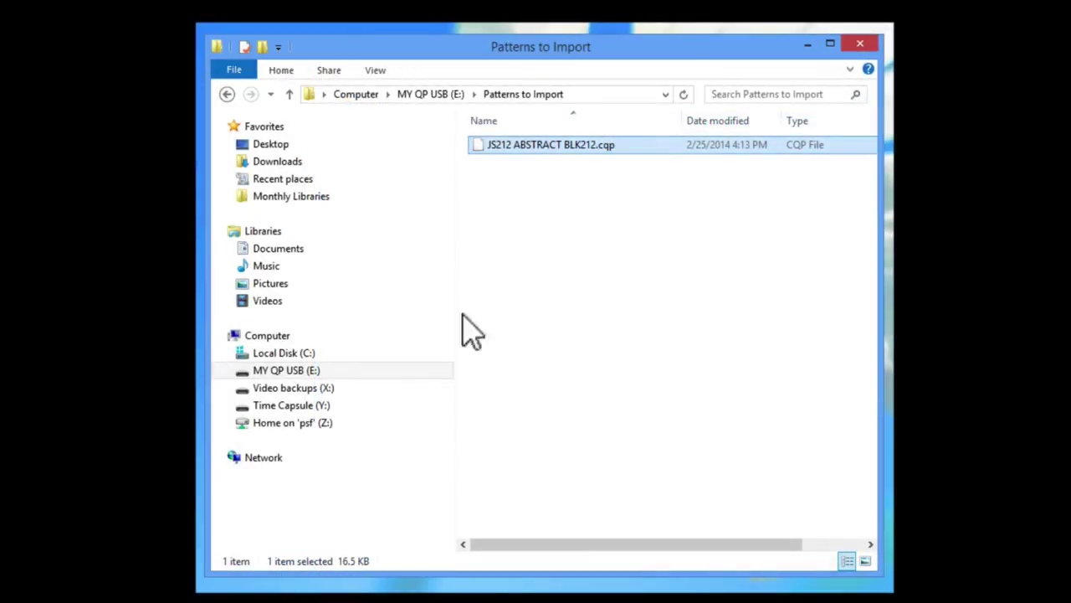
Step: Eject the MY QP USB (E:) drive from the navigation pane
left_click(303, 371)
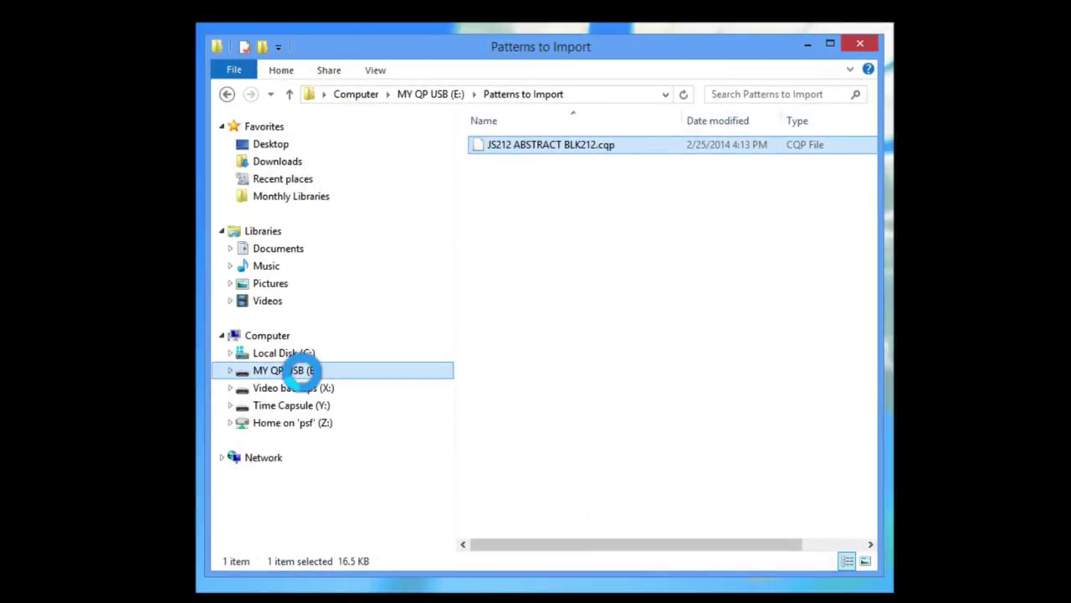
right_click(303, 372)
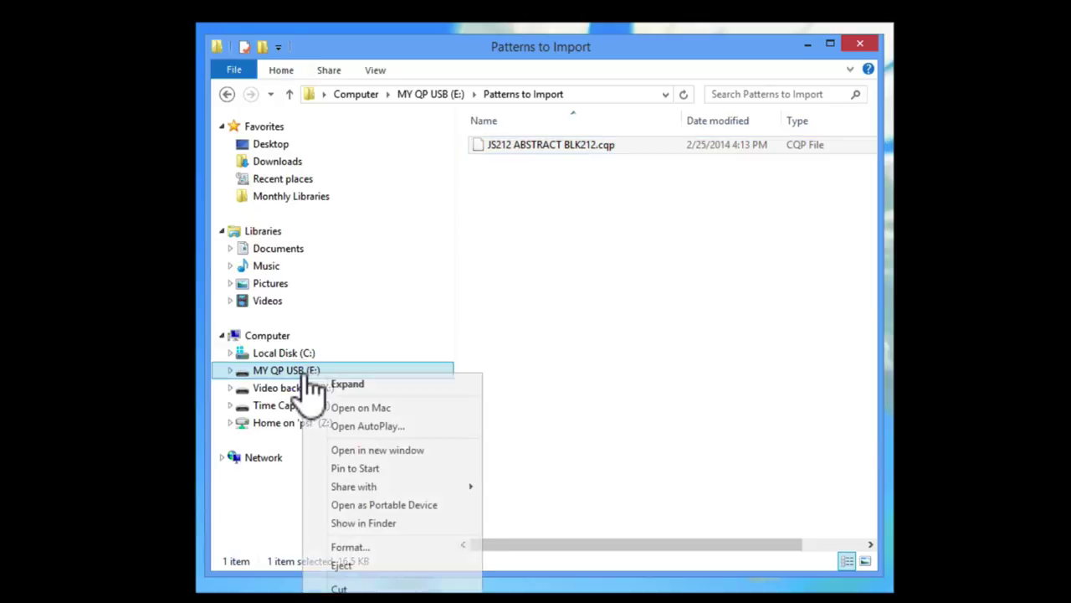
left_click(351, 565)
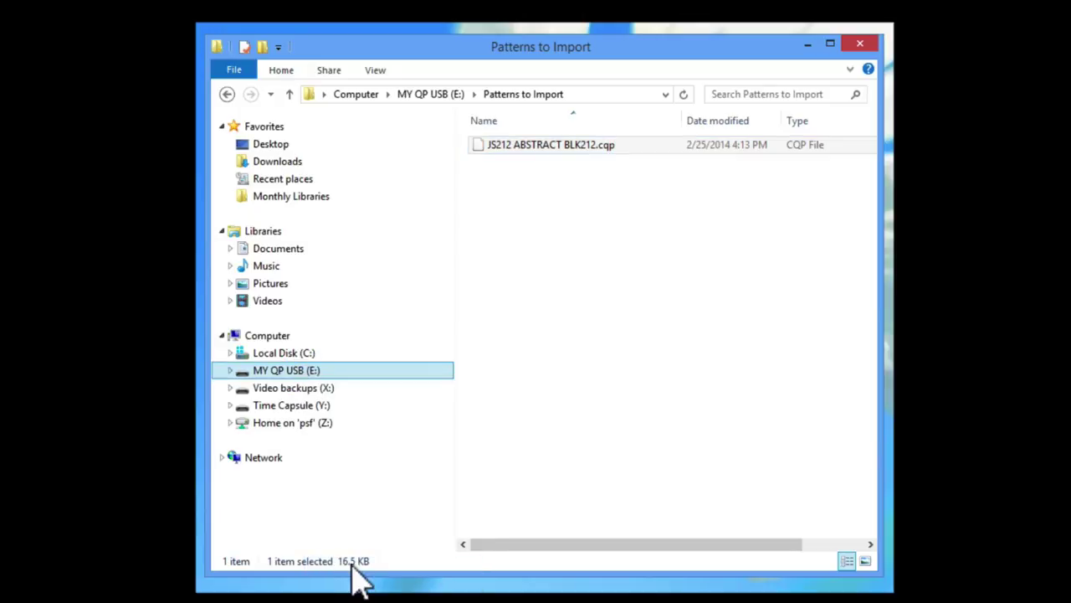